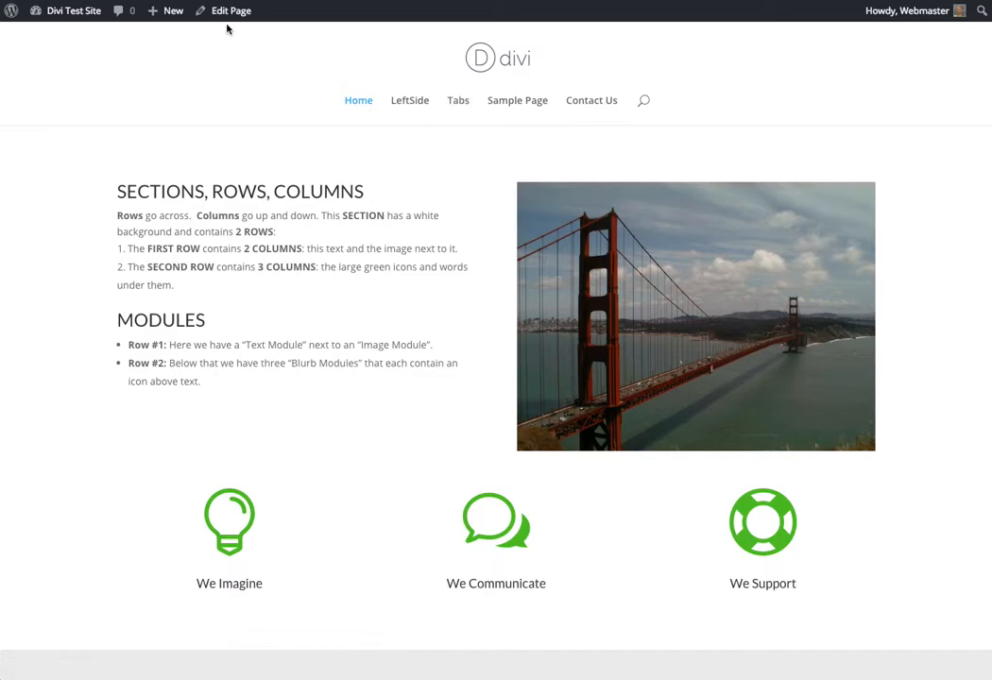
Create a new page on the site and title it "New Page"
mouse_move(165, 18)
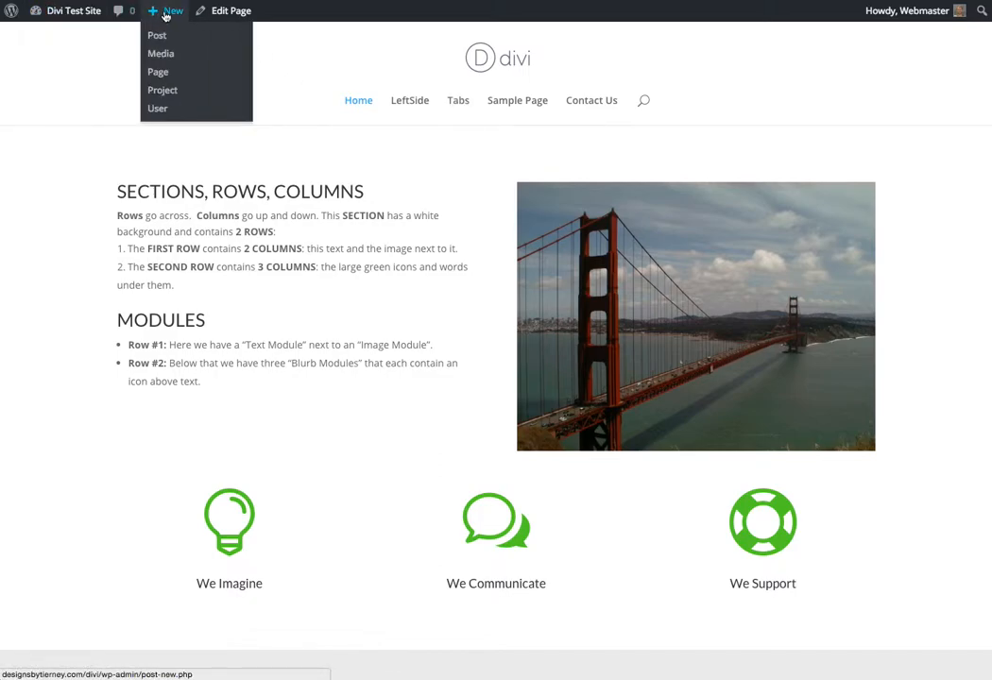
click(158, 73)
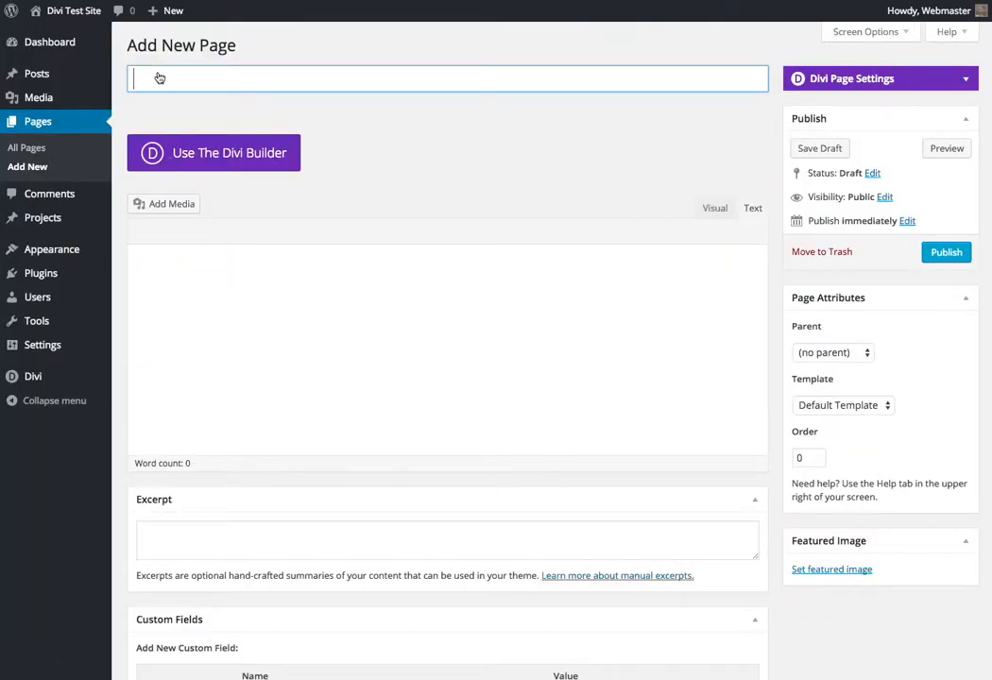
text(New Page)
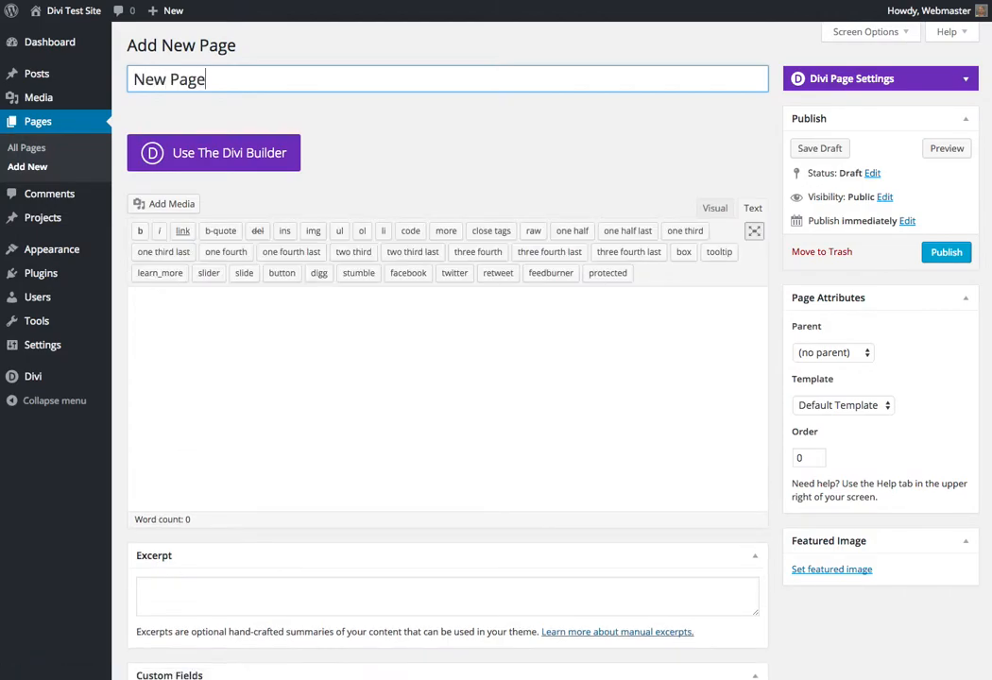
Compare the Visual and Text modes of the page's content editor, finishing in Visual mode
click(712, 210)
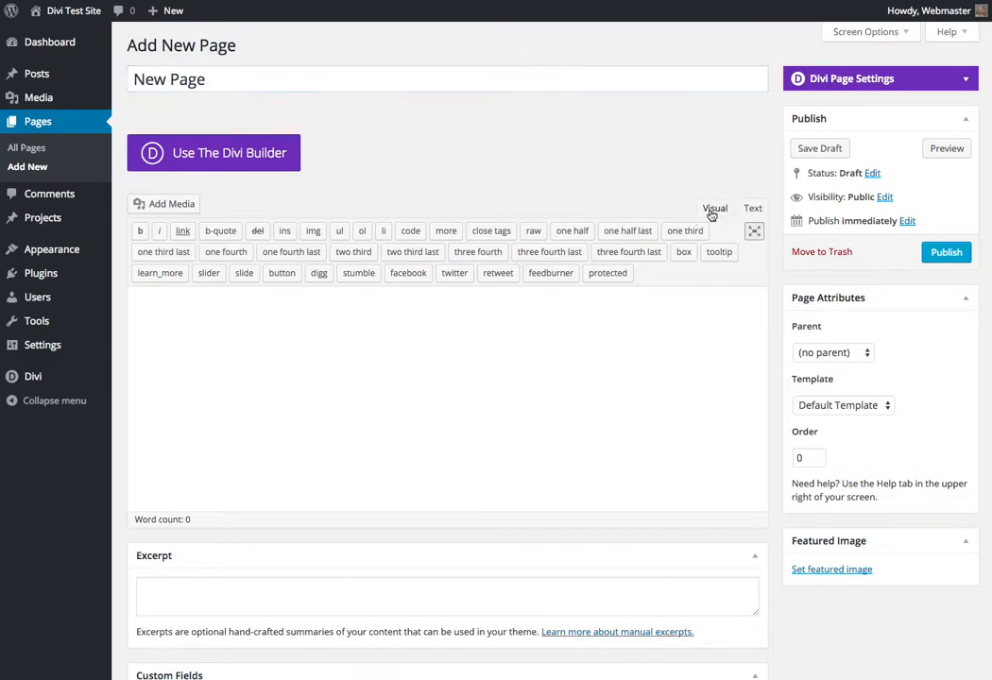
click(753, 209)
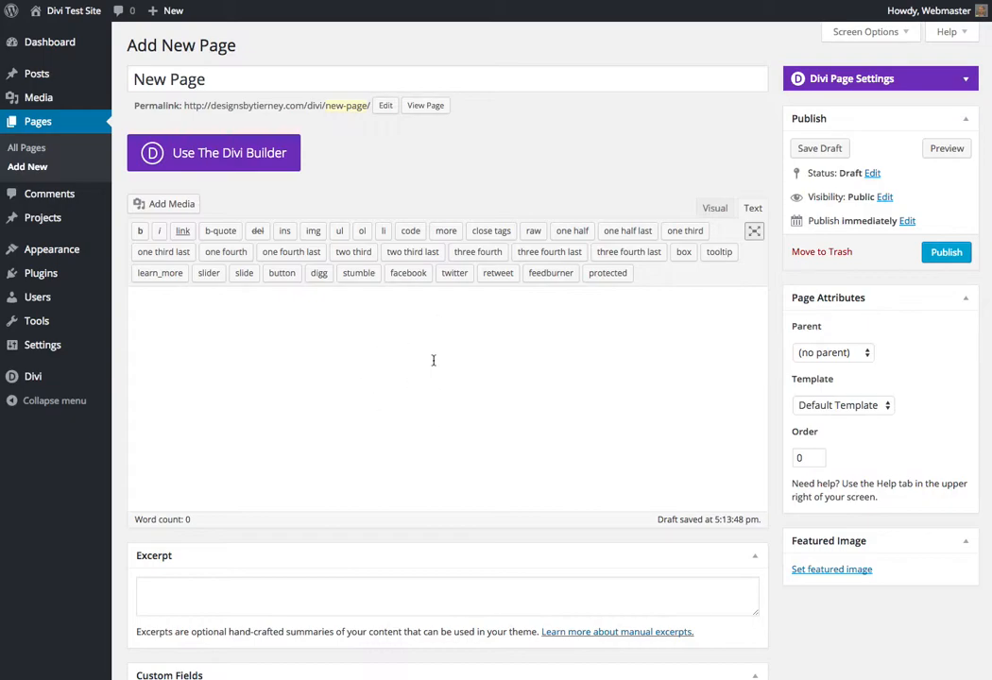
click(715, 209)
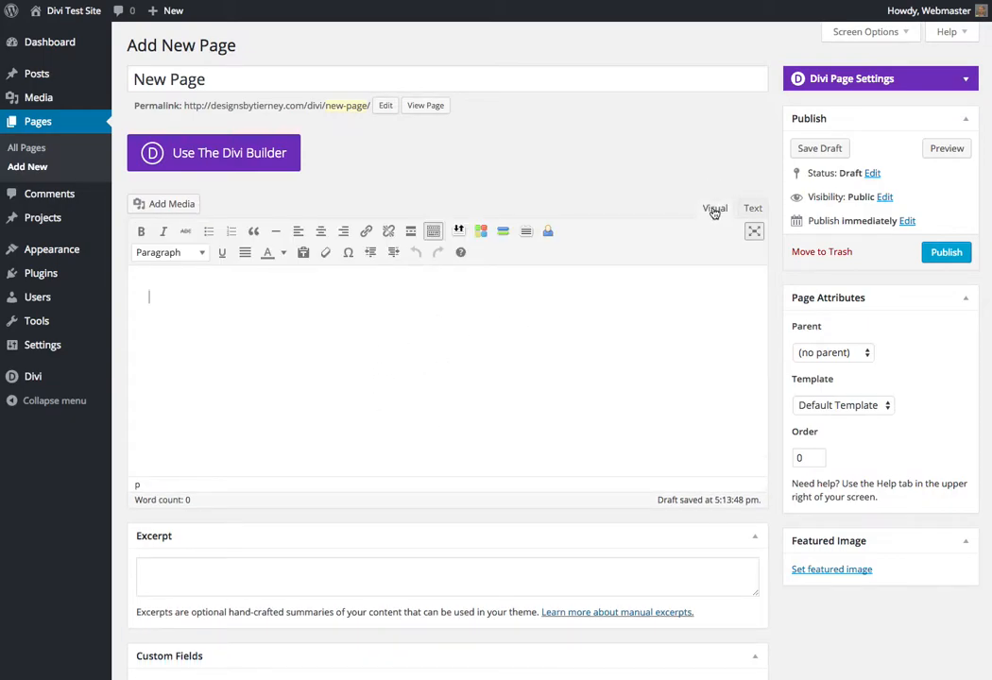
click(752, 208)
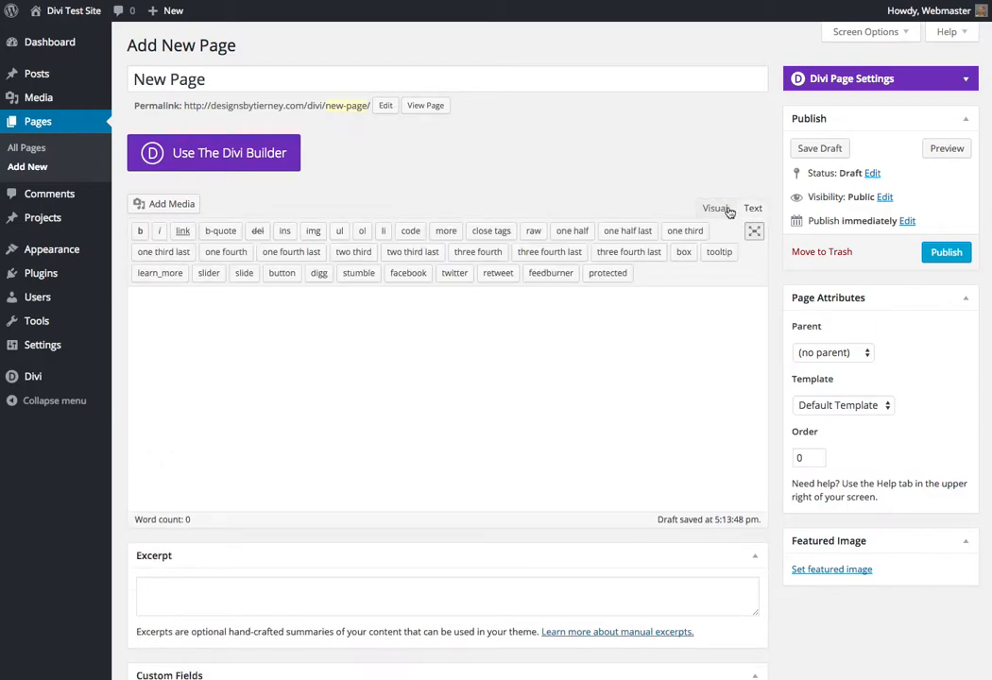
click(715, 209)
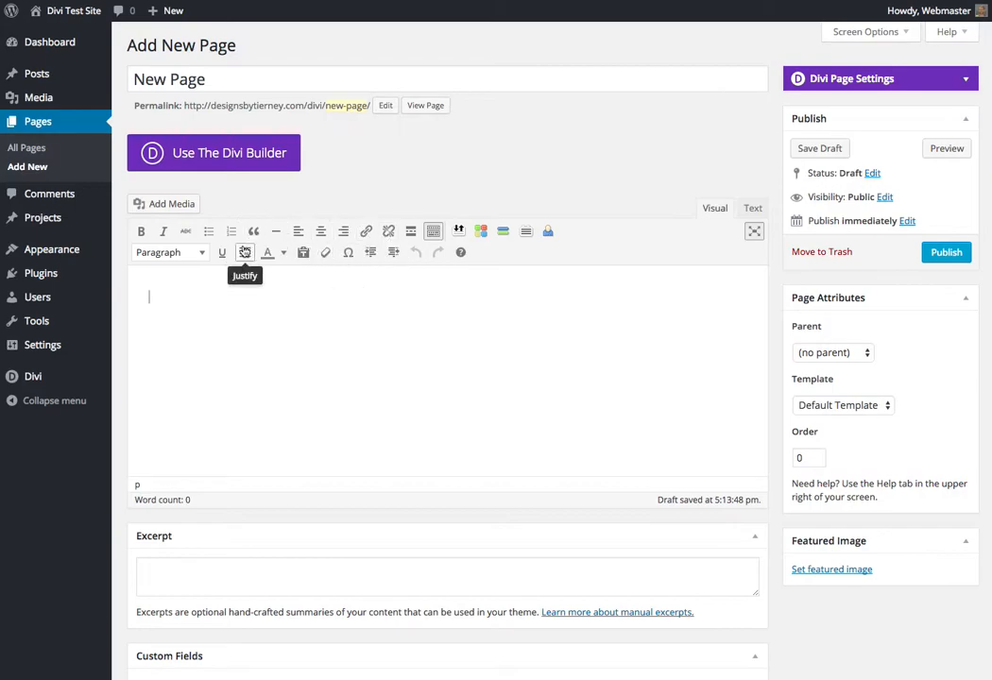
Switch the page to the Divi Builder and give its row a 2/3 + 1/3 column layout
click(224, 157)
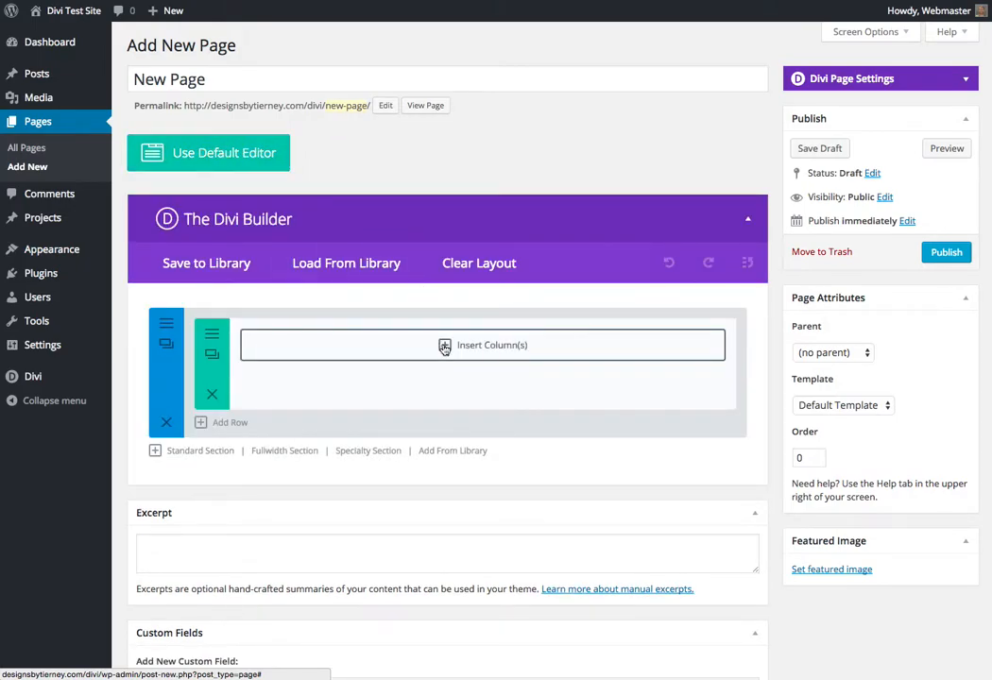
click(444, 347)
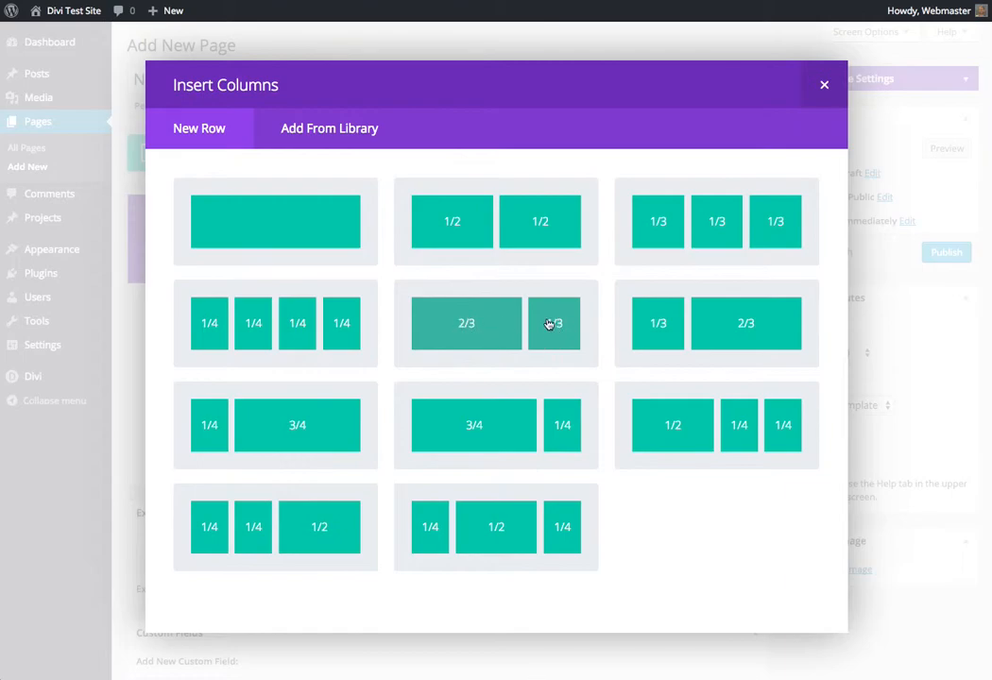
click(510, 326)
Insert the saved San Francisco Map module from the library into the two-thirds column
click(362, 347)
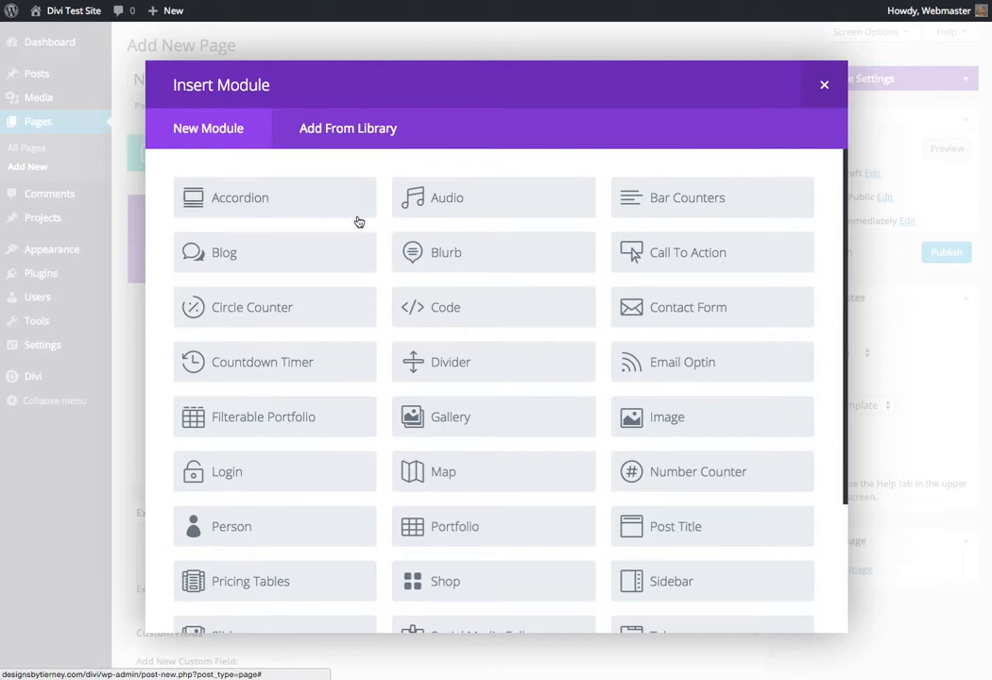
click(346, 137)
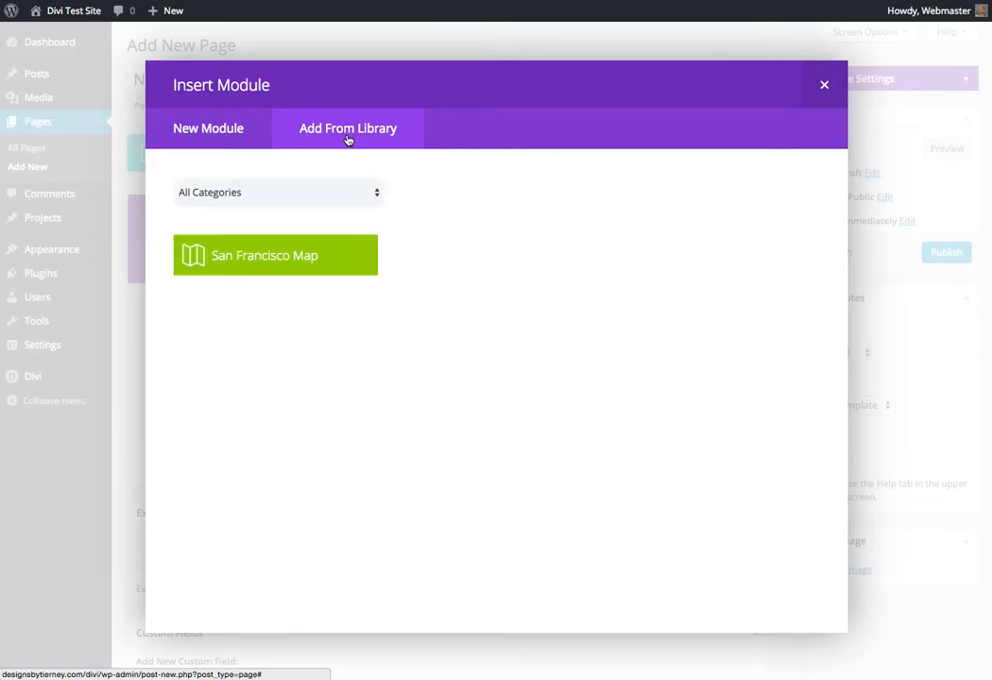
click(280, 264)
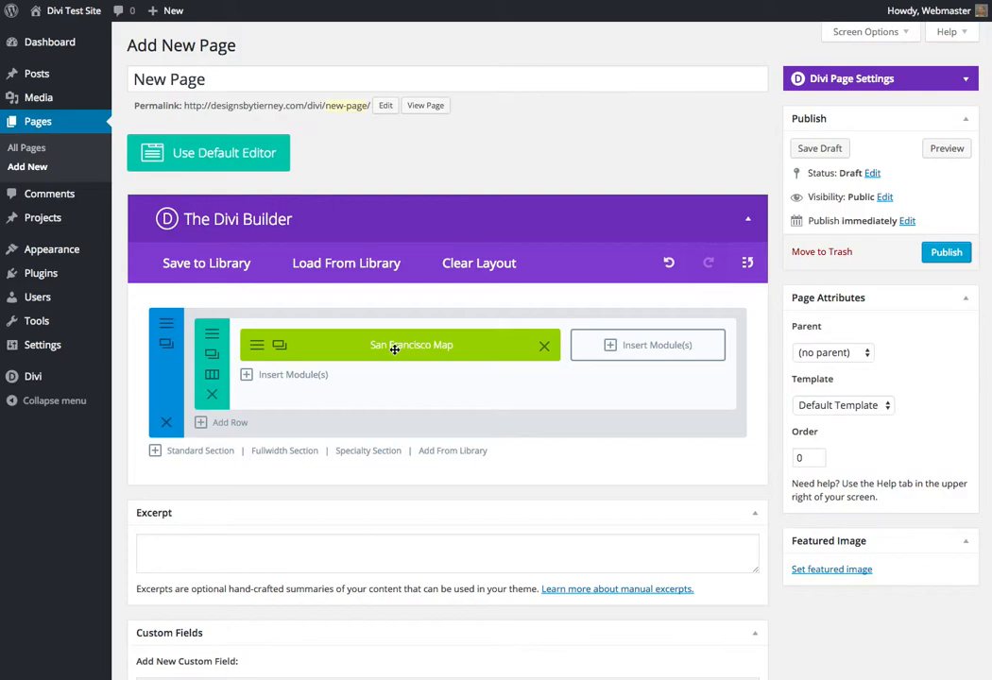
Add a Text module to the one-third column with the lines "Visit Us Today" and "Check out our map!"
click(612, 345)
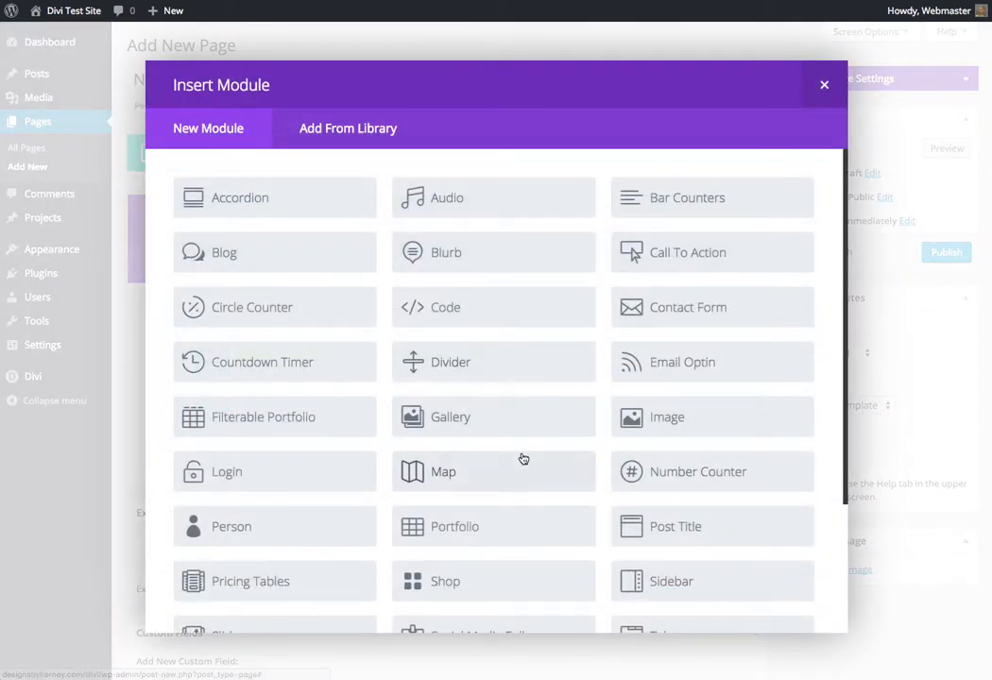
scroll(519, 460, down, 3)
click(456, 524)
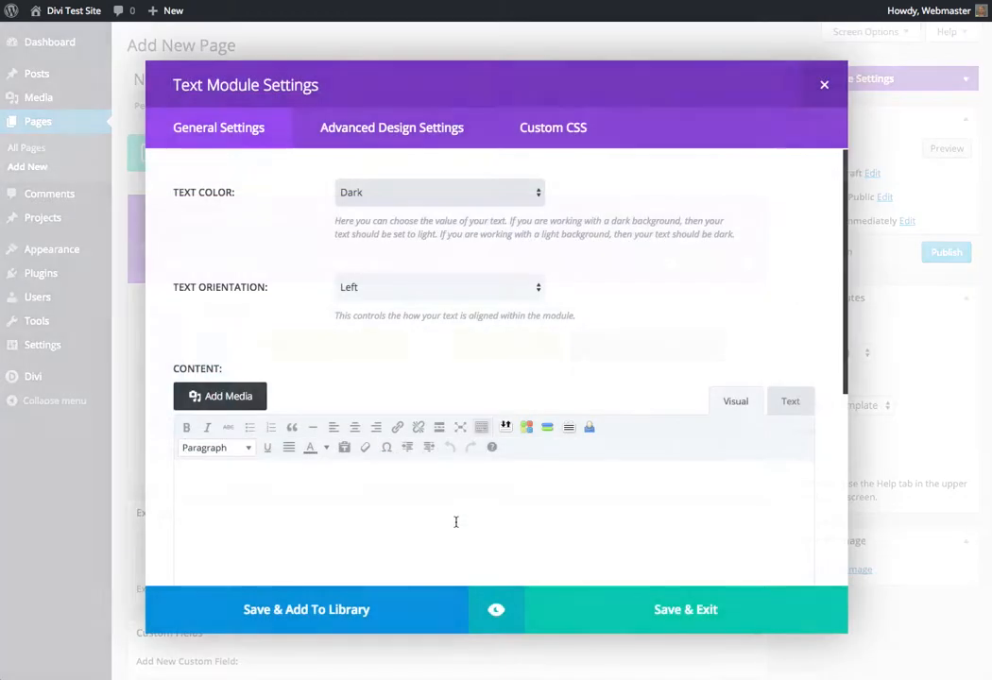
click(364, 491)
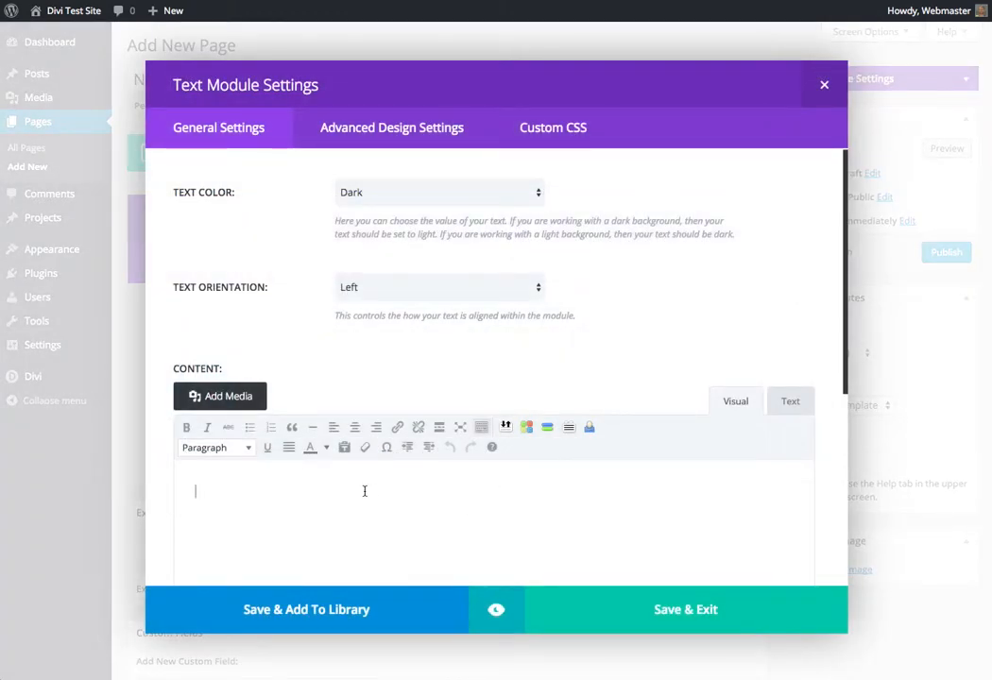
text(Visi)
text(Check out our map!)
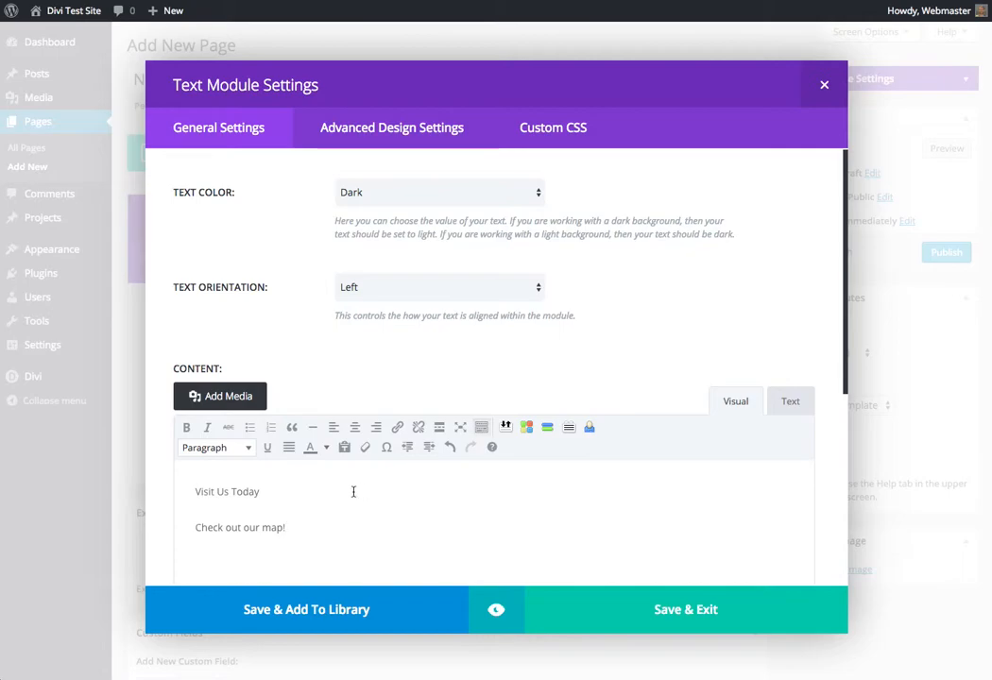
Format the "Visit Us Today" line as Heading 2
click(242, 490)
click(247, 447)
click(260, 288)
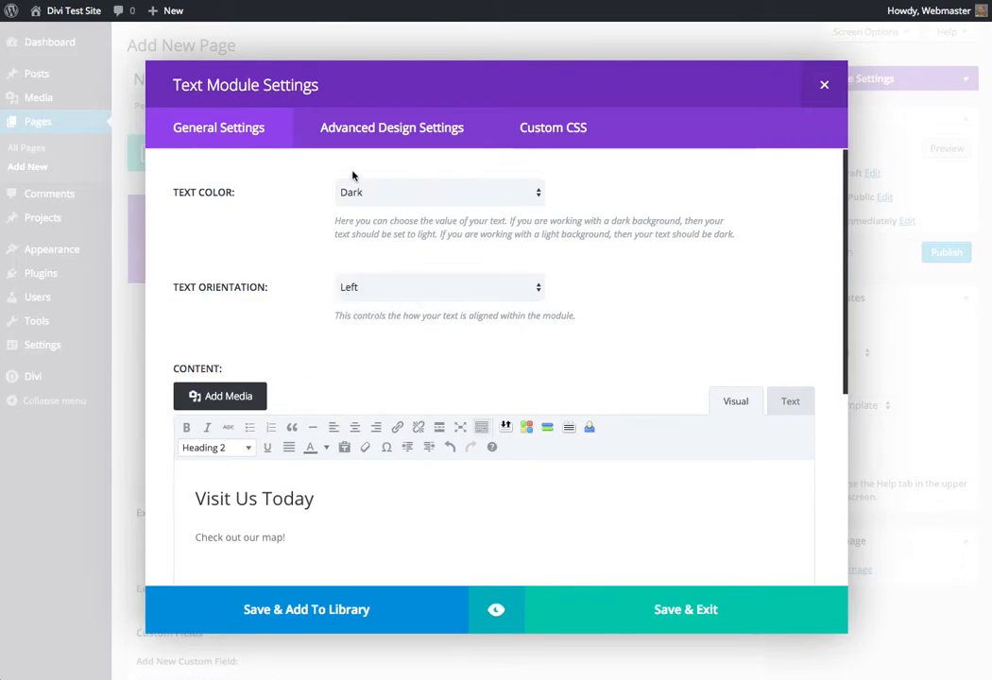
Keep the module's text color set to Dark and save the Text module
click(389, 194)
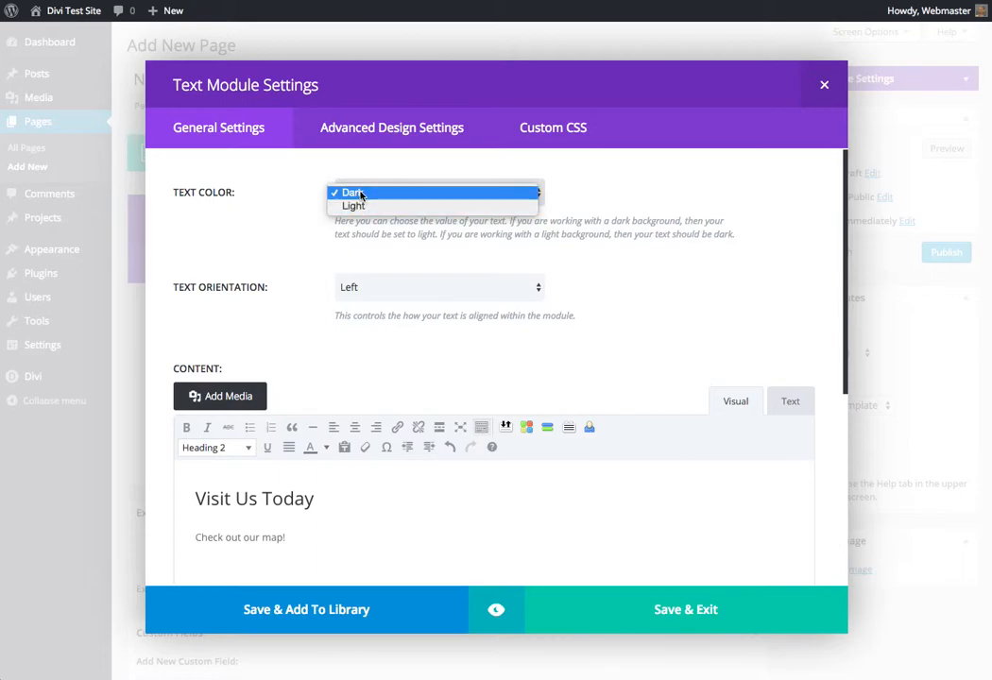
click(351, 192)
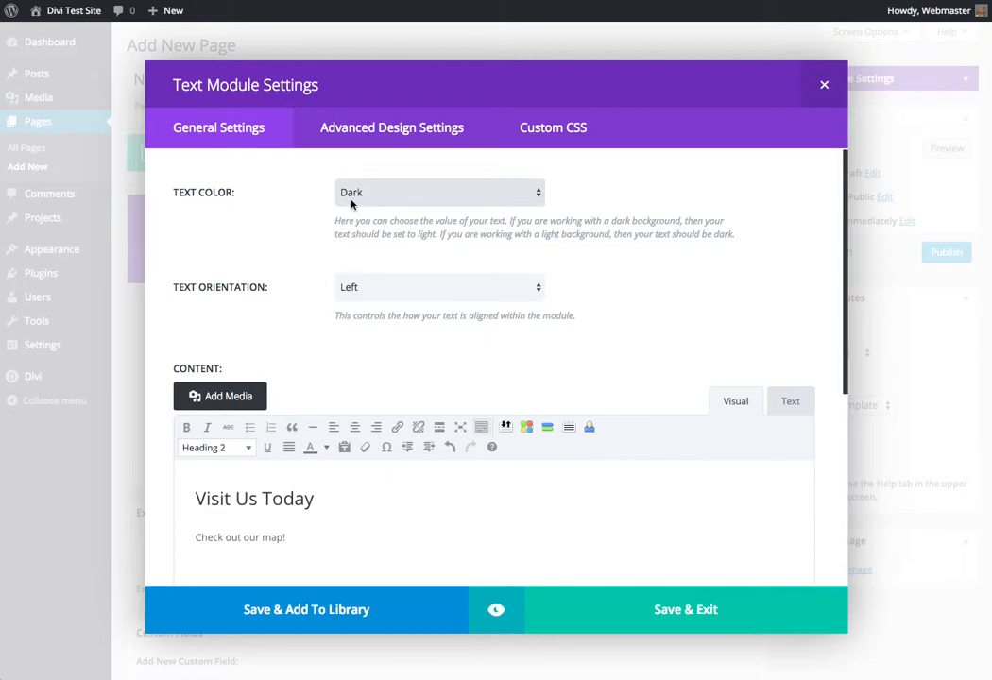
click(670, 611)
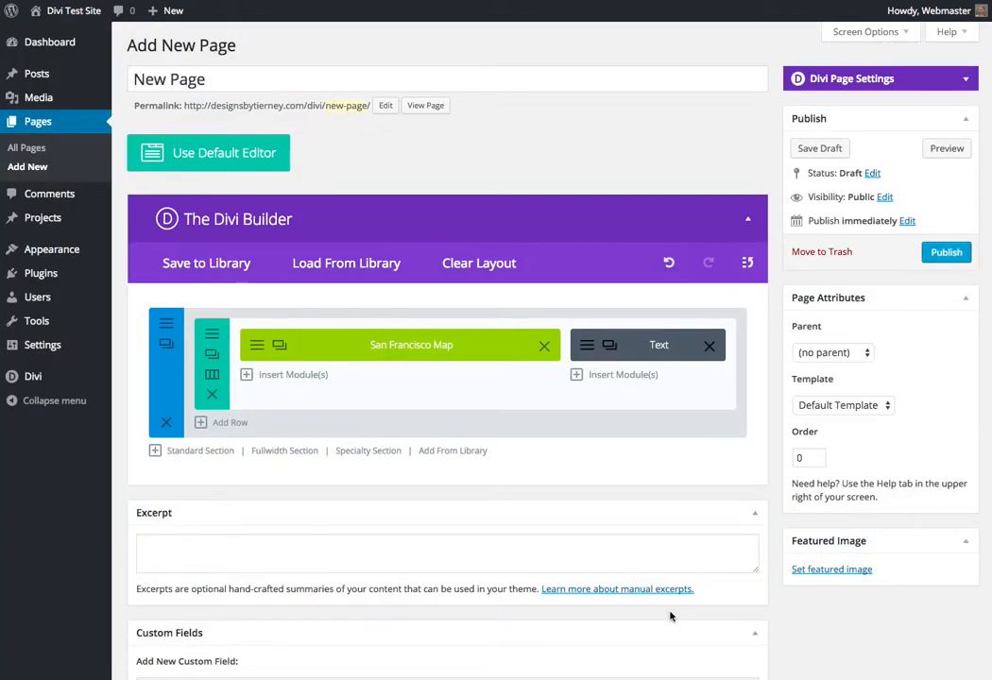
Publish the page, switch its status back to Draft, and save that change
click(951, 257)
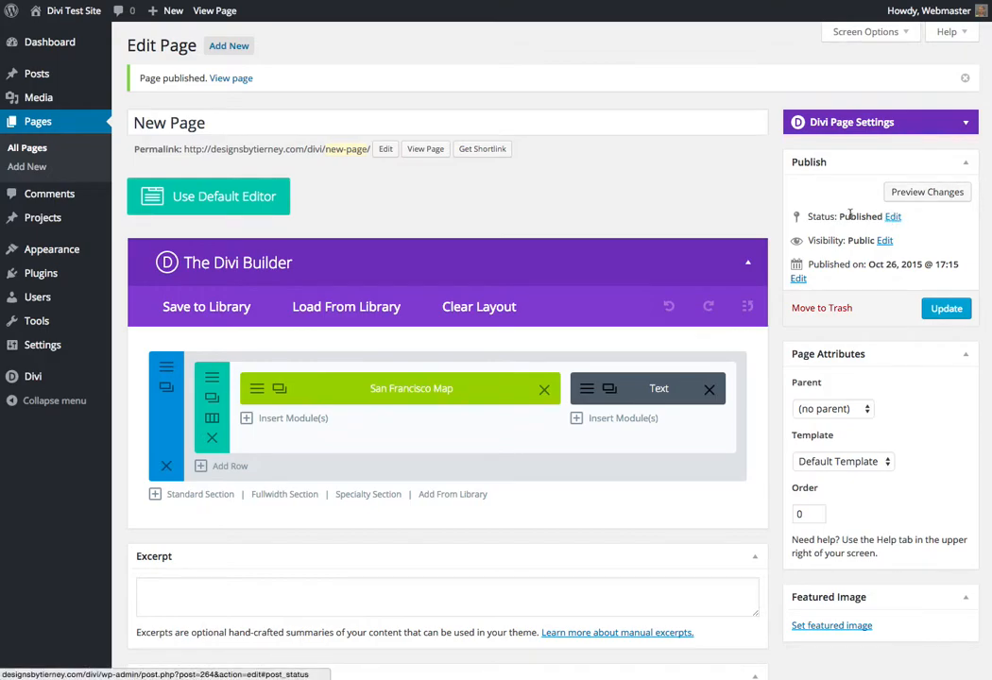
click(893, 216)
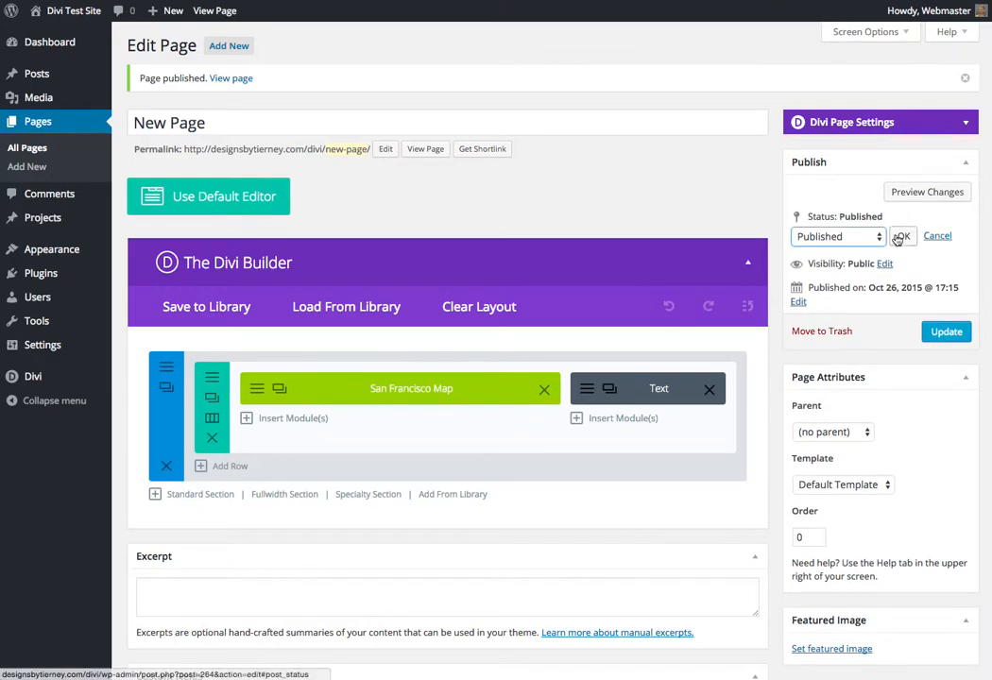
click(882, 237)
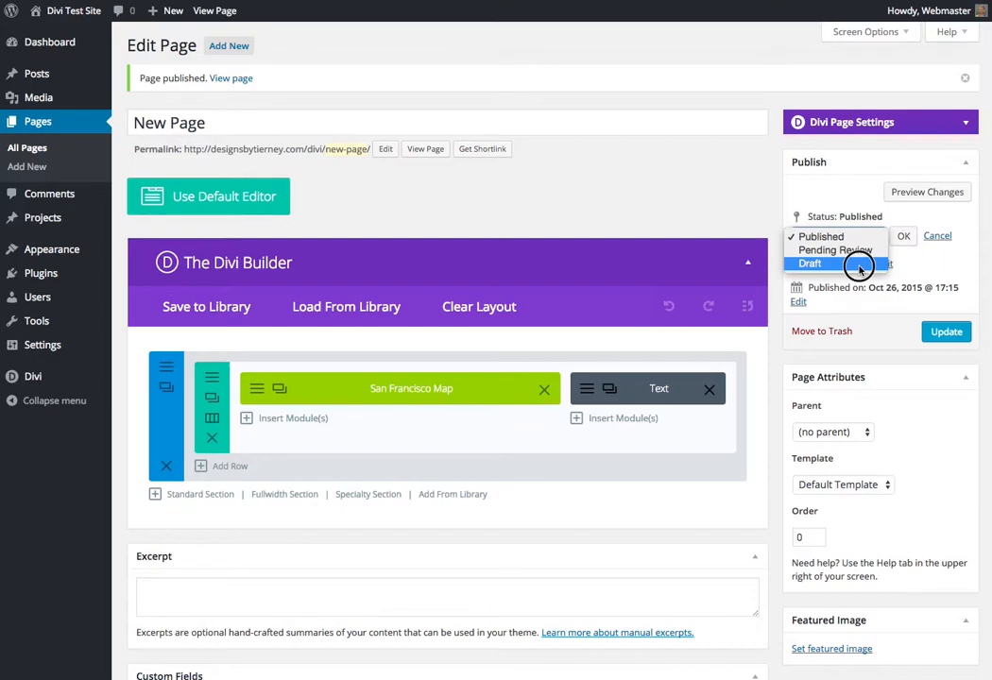
click(846, 261)
click(903, 236)
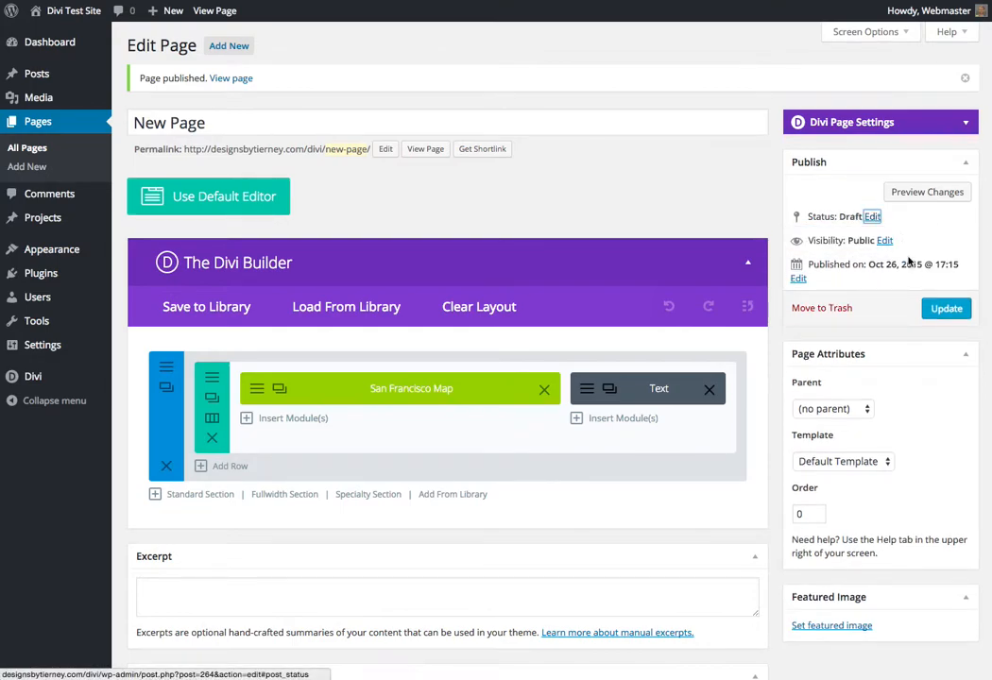
click(944, 310)
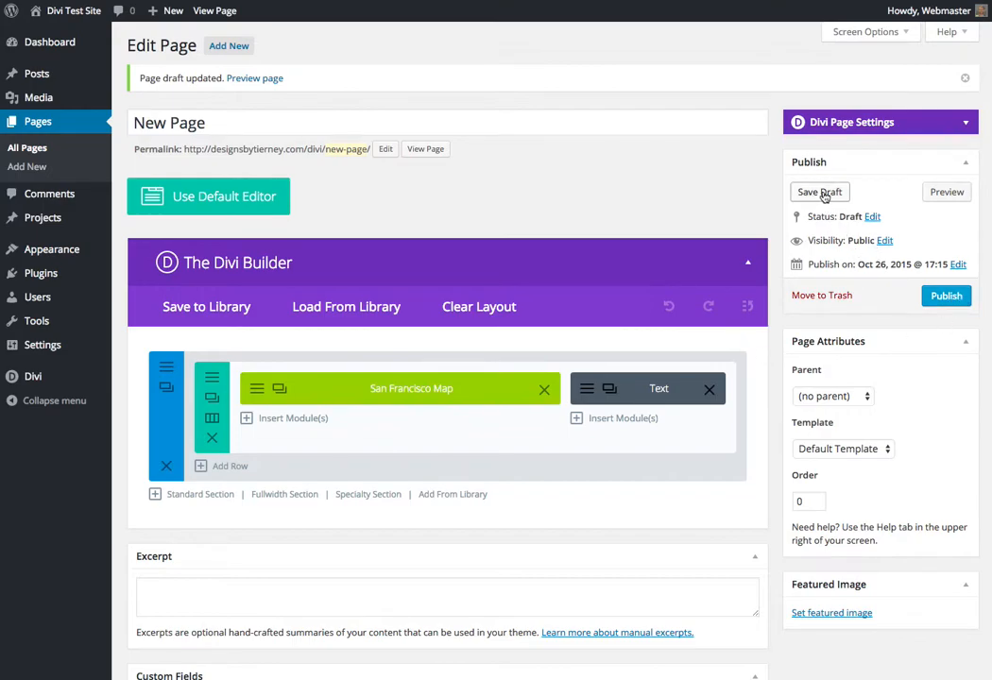
Preview the draft page on the site, return to its editor, and publish it
click(945, 196)
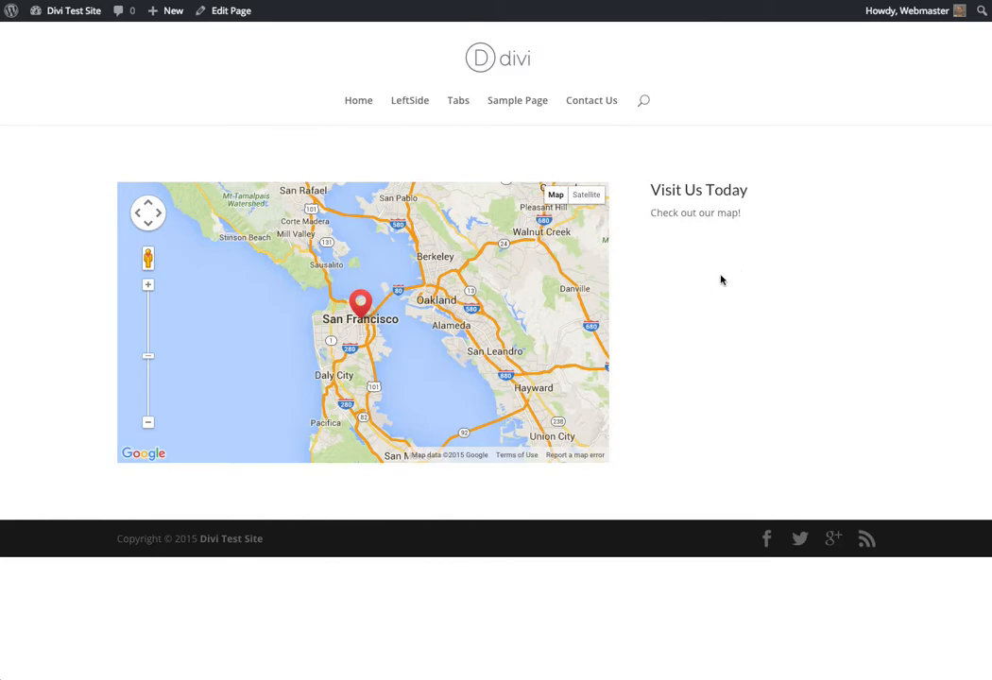
click(231, 14)
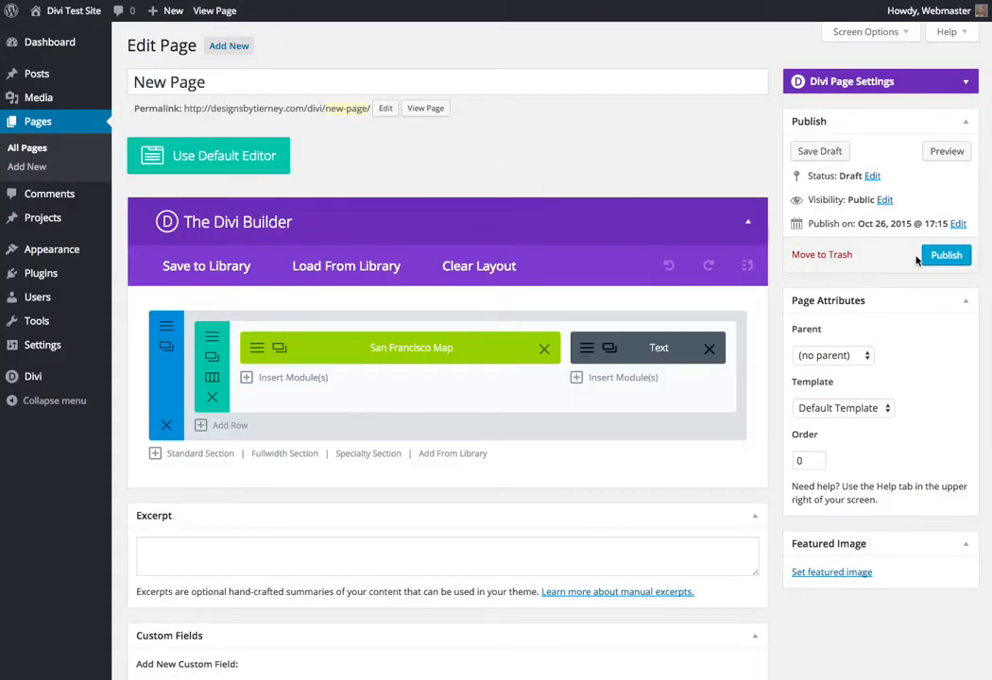
click(945, 258)
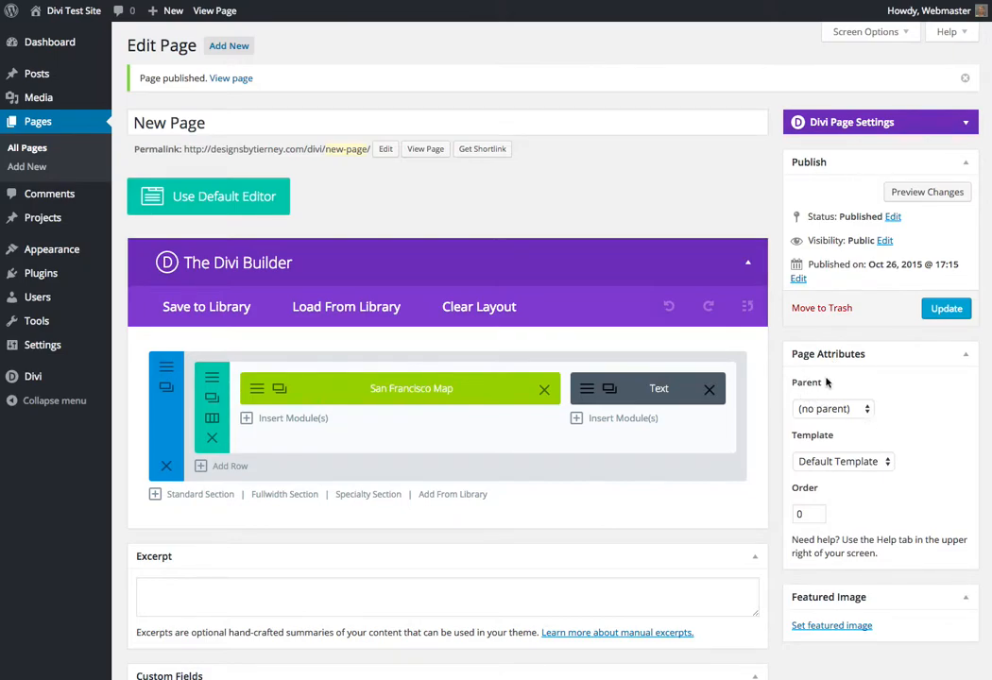
Make Sample Page the parent of New Page, update the page, and open the list of all pages
click(863, 410)
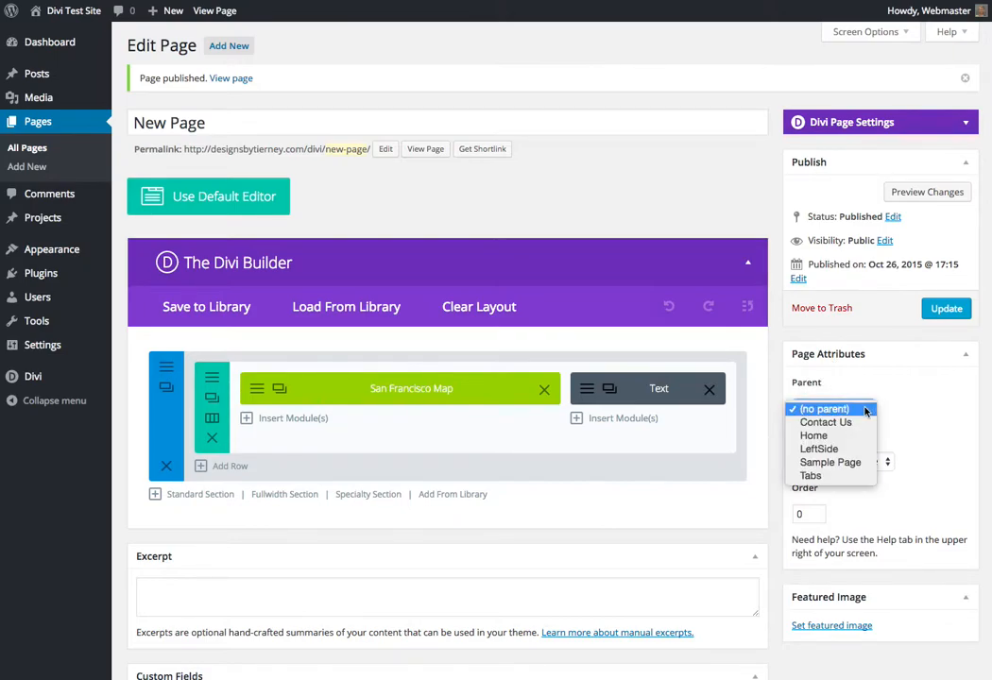
click(846, 465)
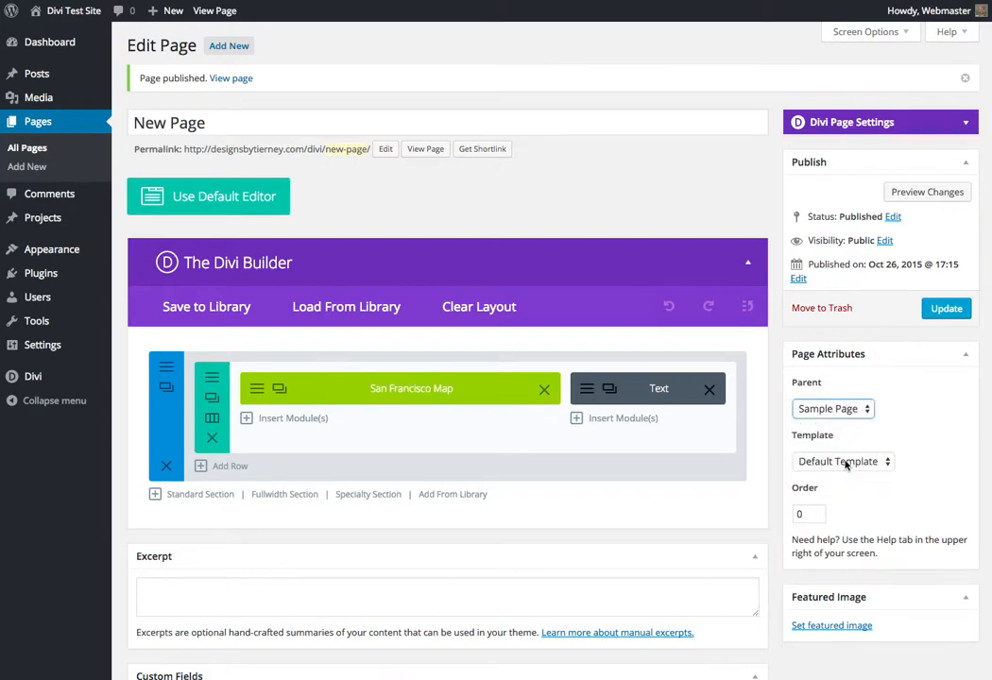
click(863, 411)
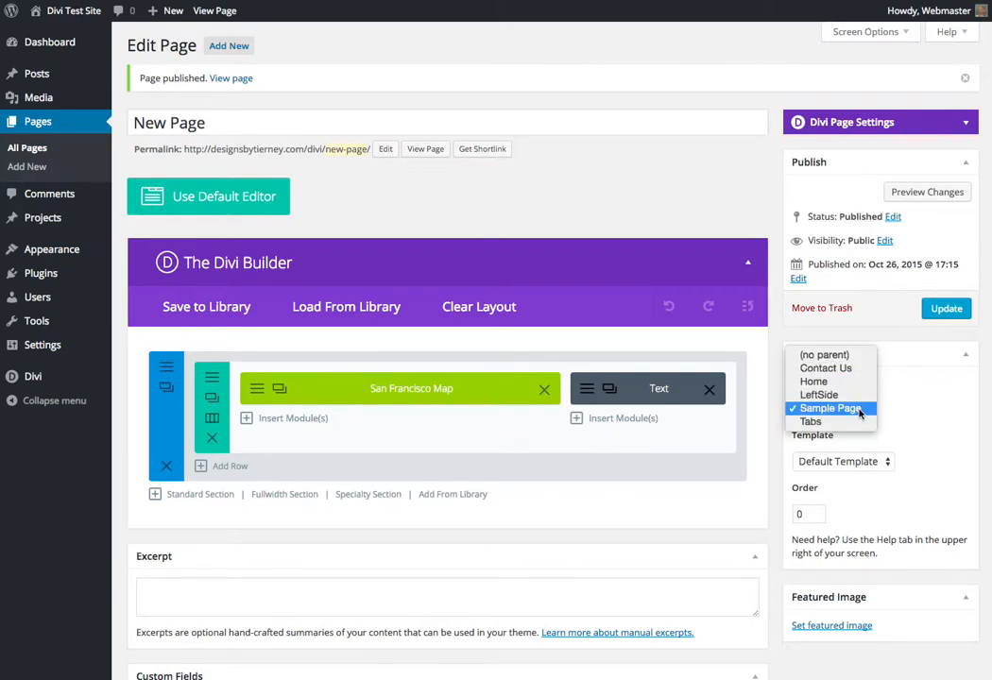
click(861, 410)
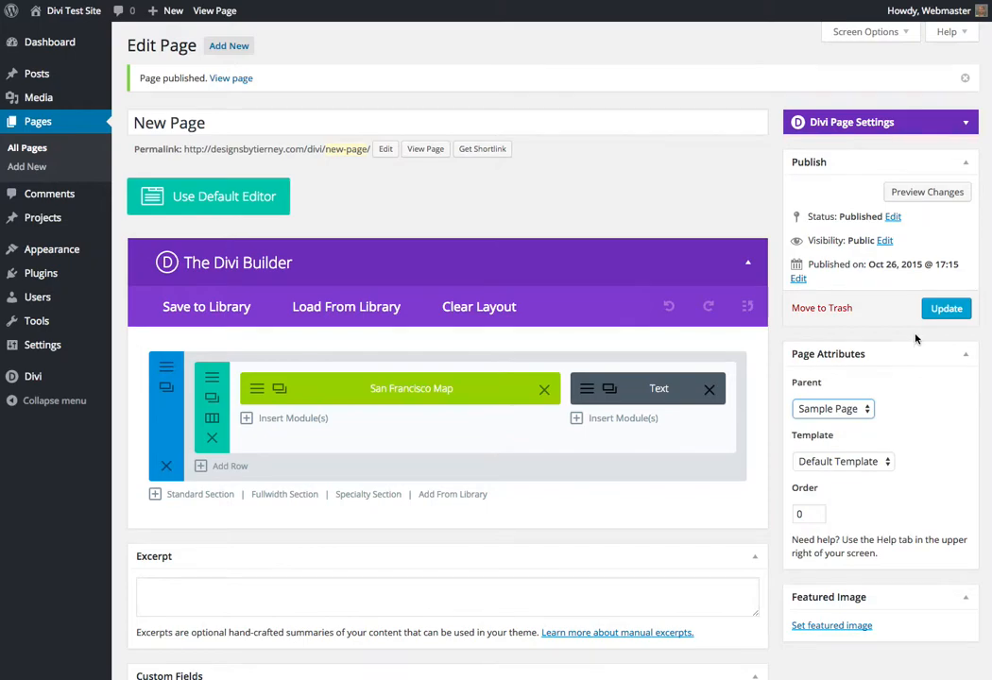
click(944, 309)
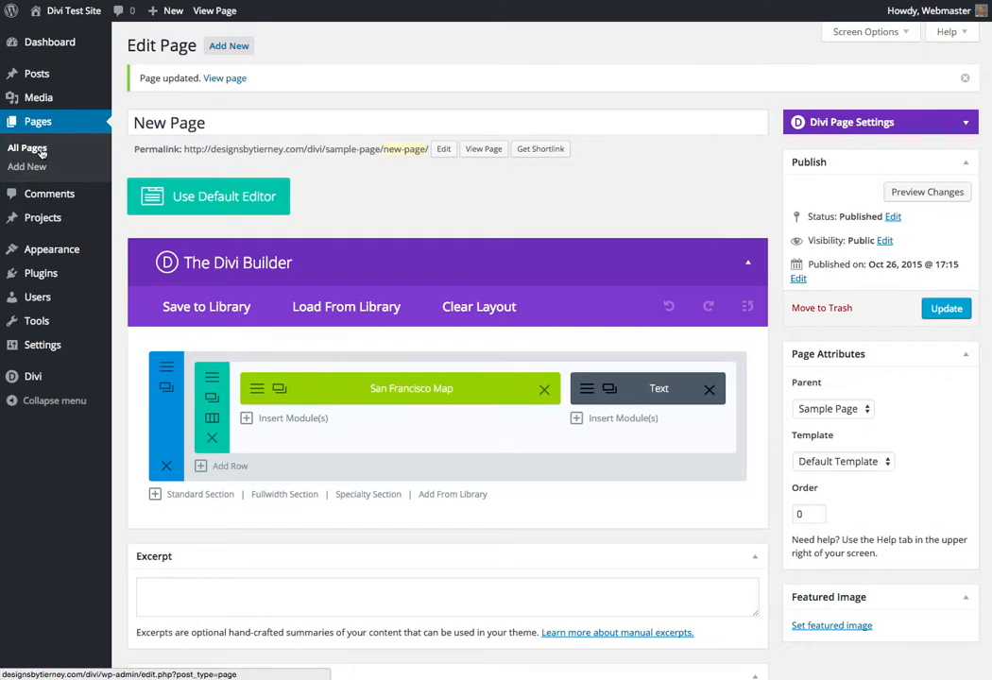
click(28, 149)
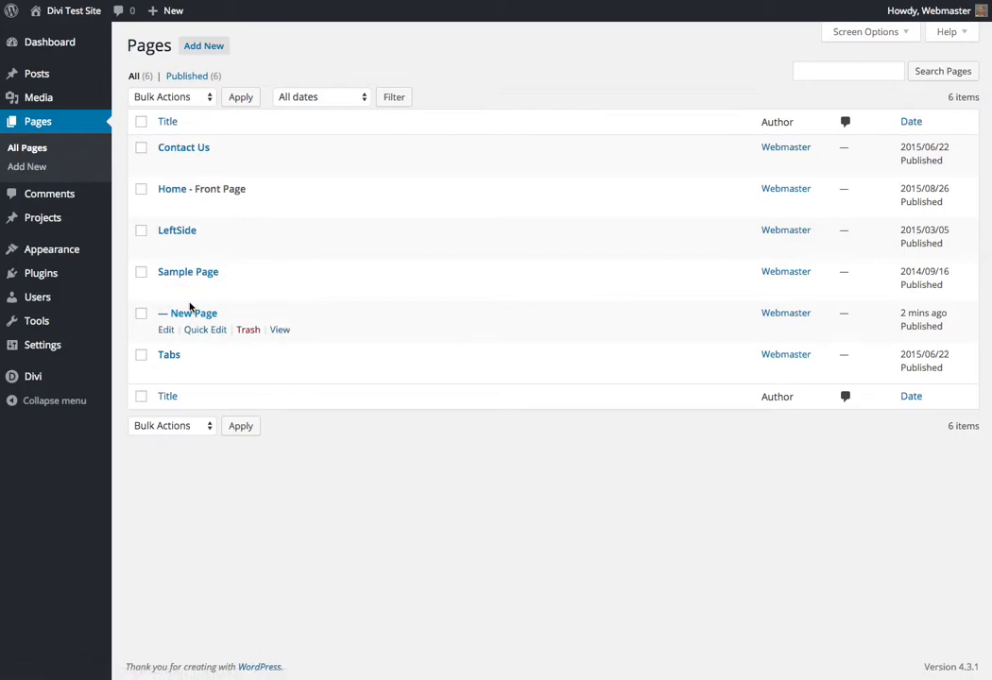
Add New Page to the Main Menu as a sub item of Sample Page and save the menu
mouse_move(59, 253)
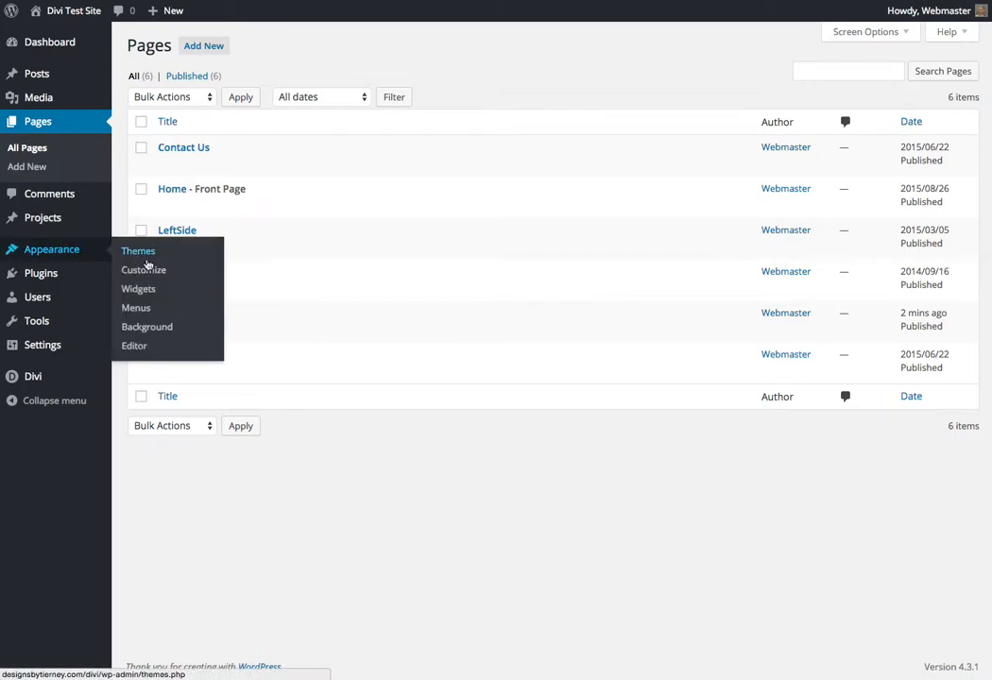
click(143, 310)
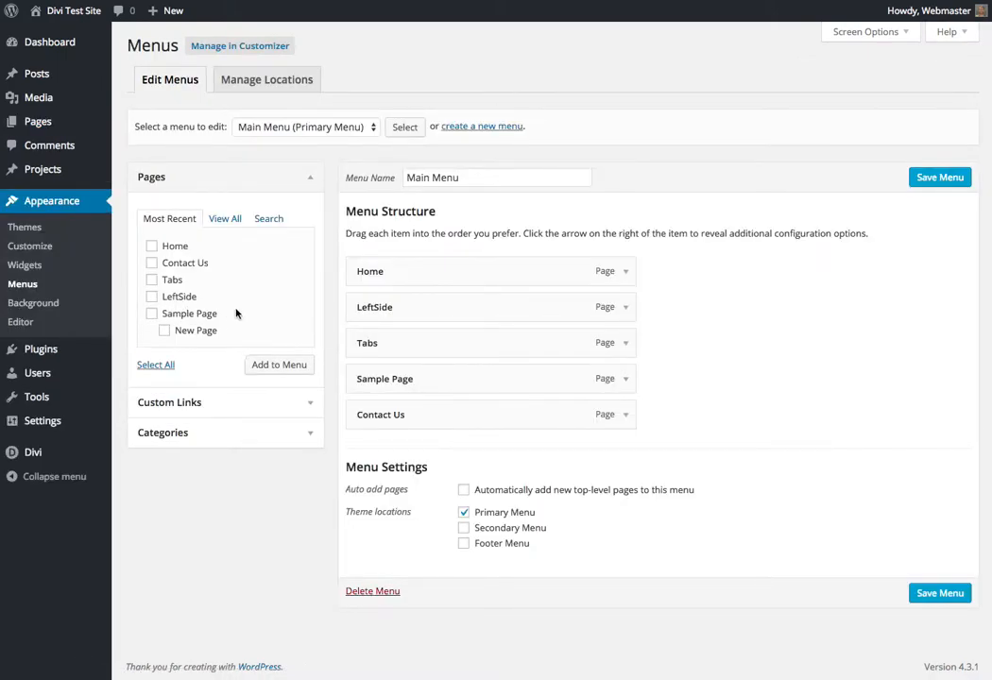
click(166, 331)
click(280, 365)
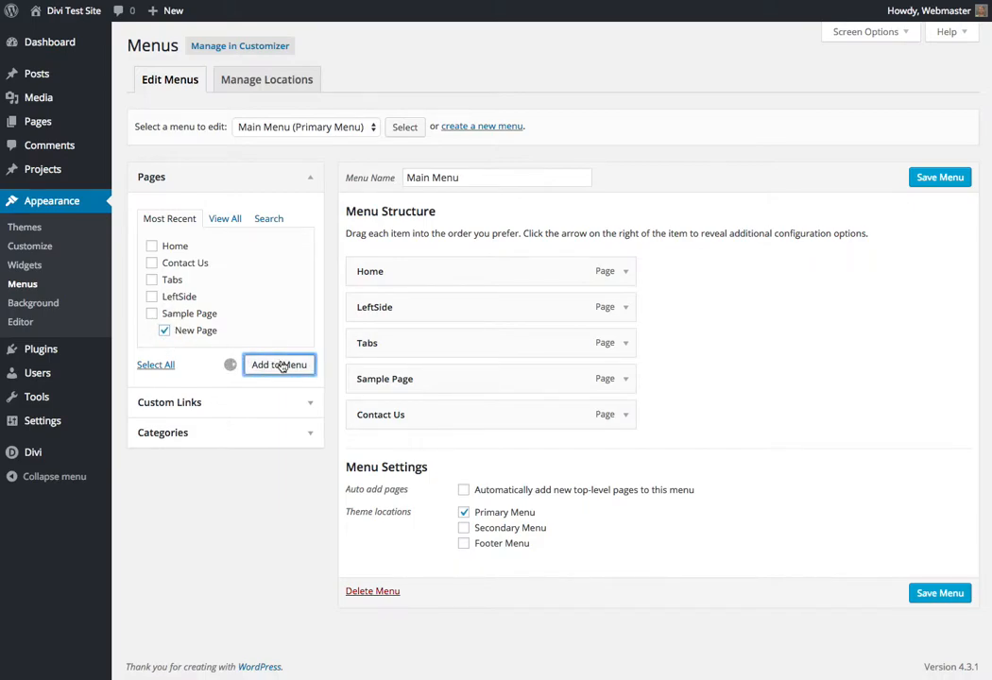
drag(450, 452, 456, 416)
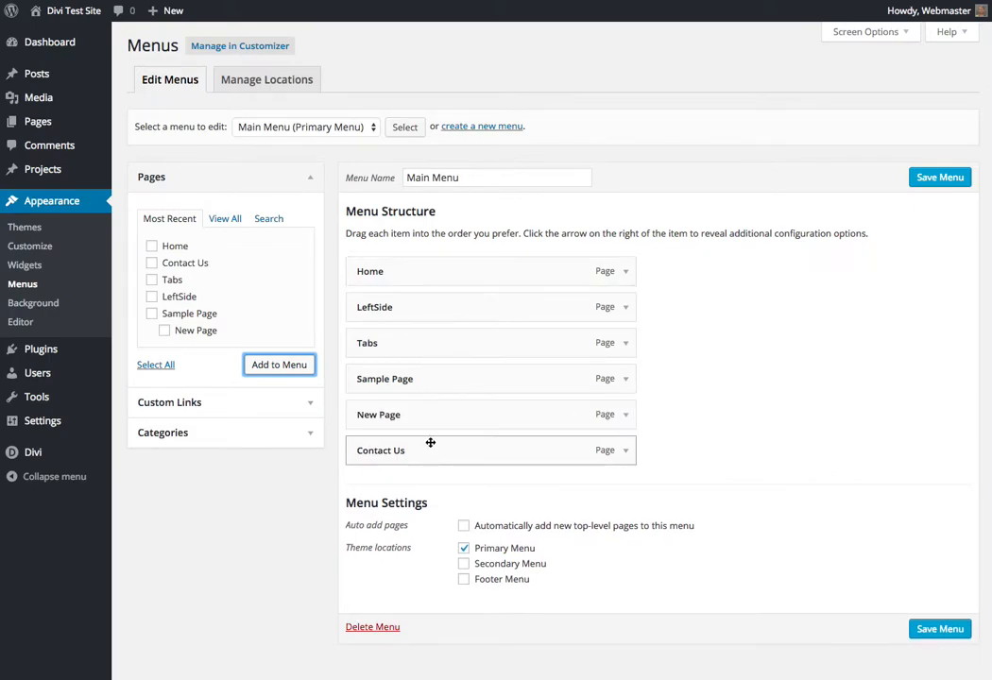
drag(449, 416, 477, 413)
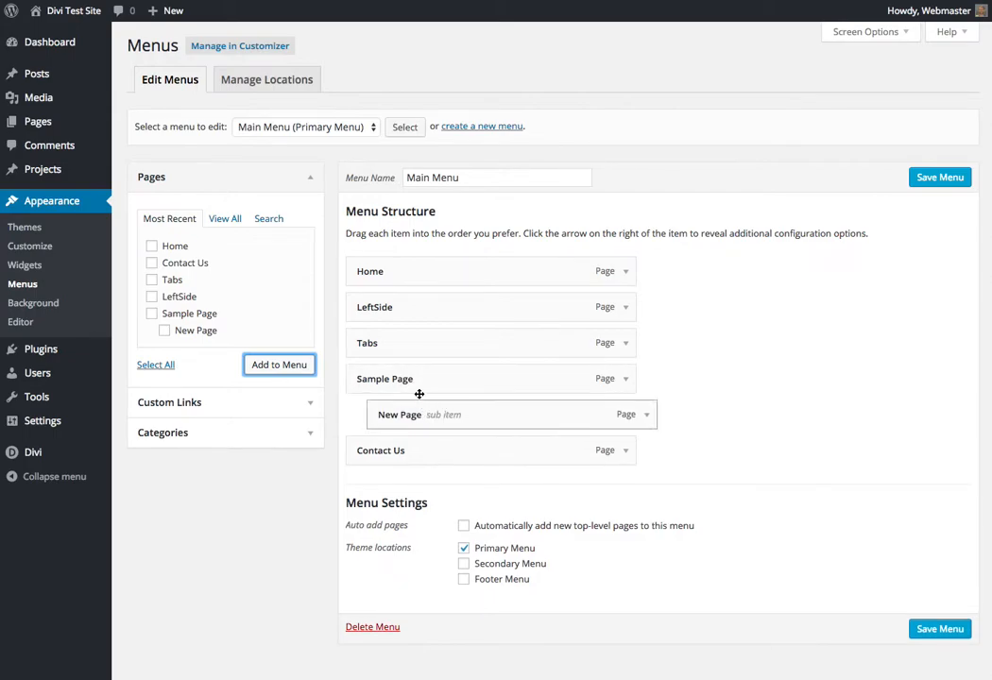
click(963, 632)
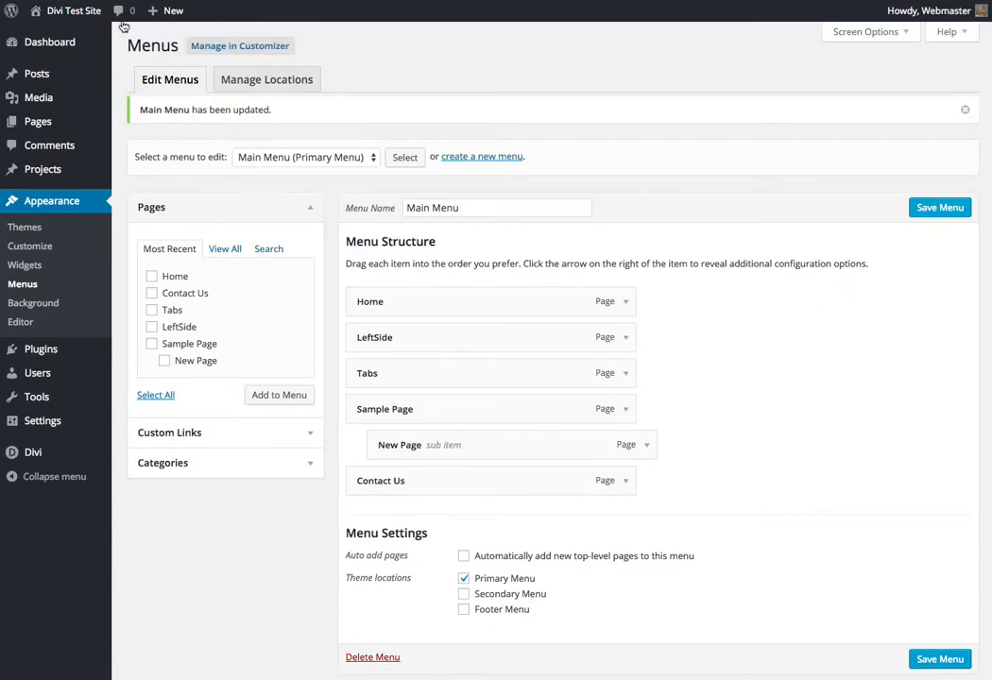
Visit the live site, view New Page through the Sample Page submenu, and return to the Home page
click(69, 13)
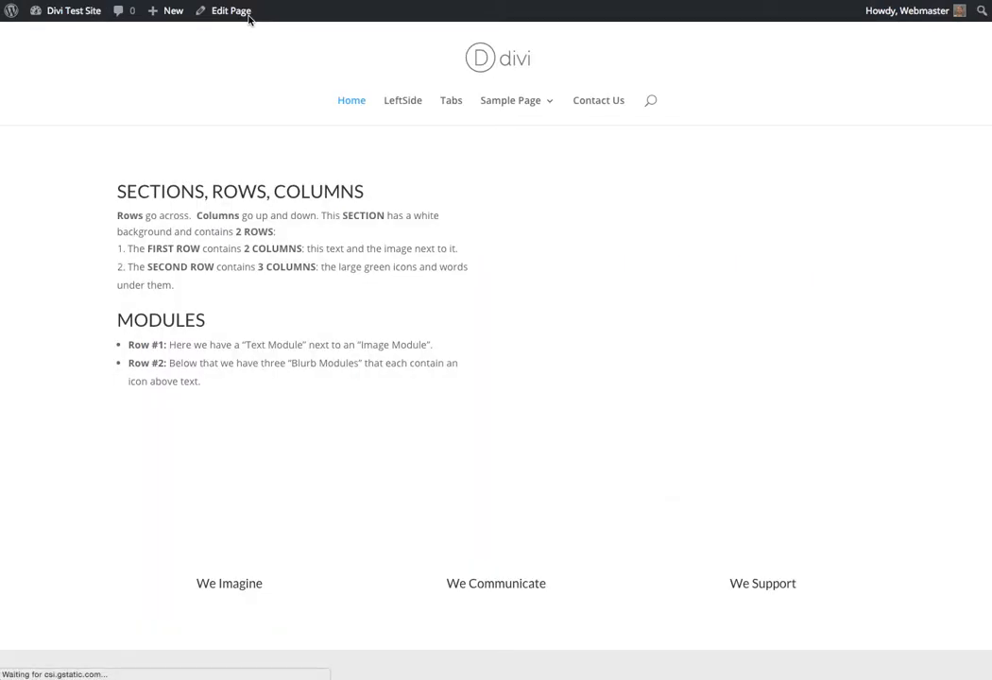
mouse_move(555, 115)
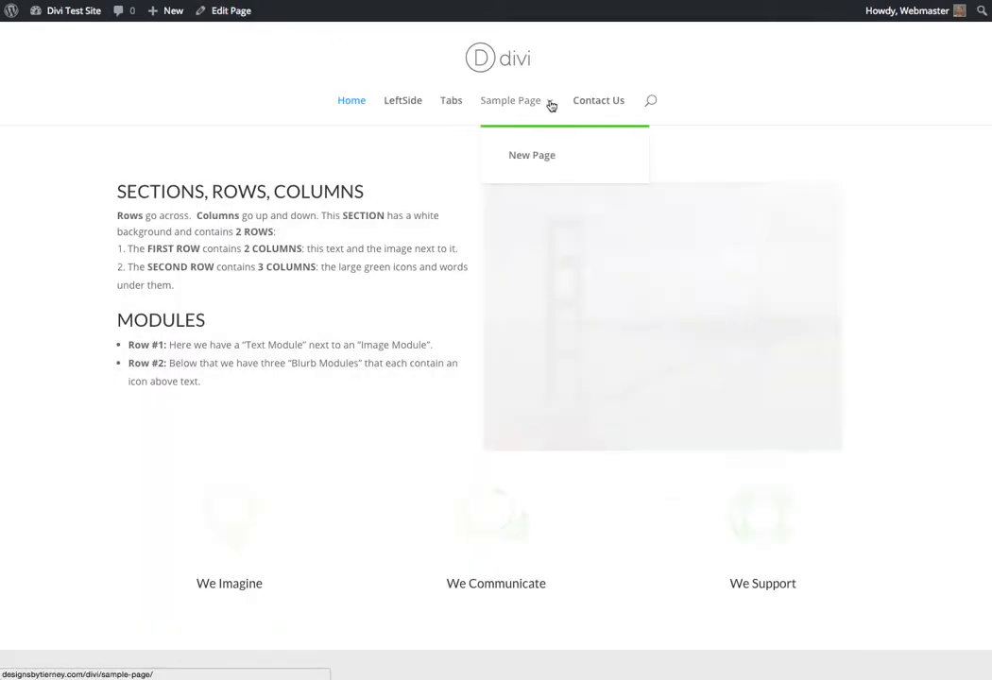
click(526, 159)
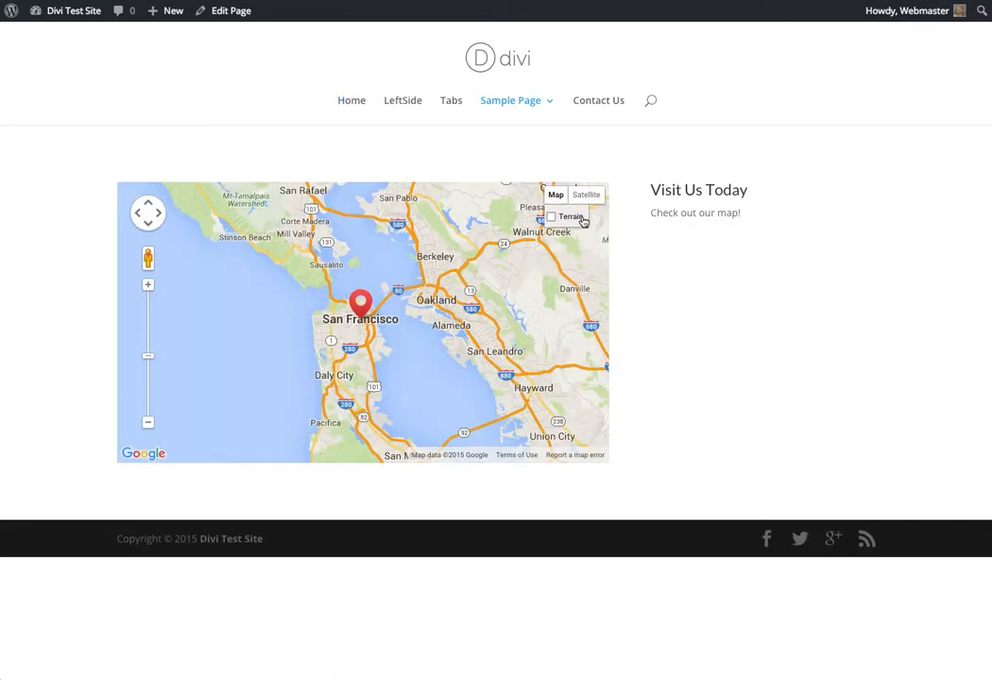
mouse_move(504, 108)
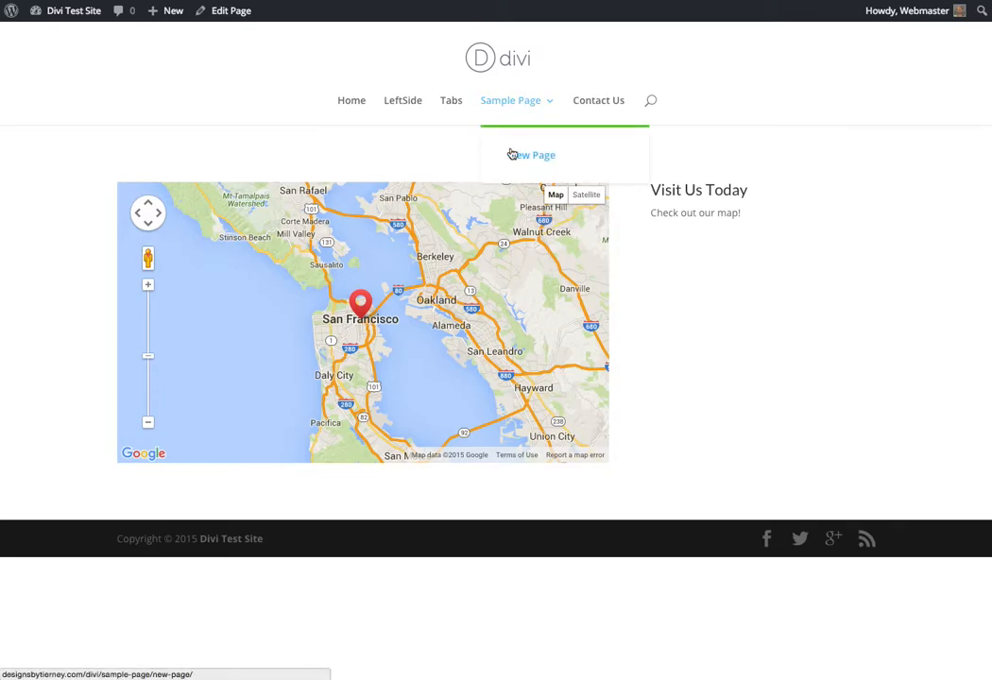
click(353, 104)
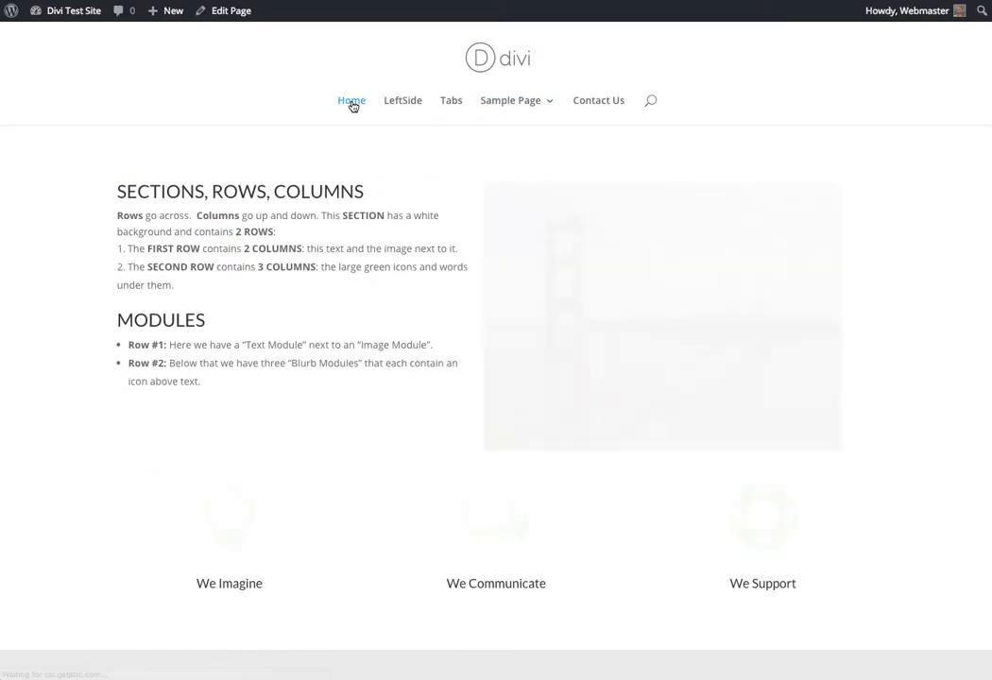
Open the Home page for editing, examine its layout and the San Francisco Map module's settings, and view the page on the site
click(231, 11)
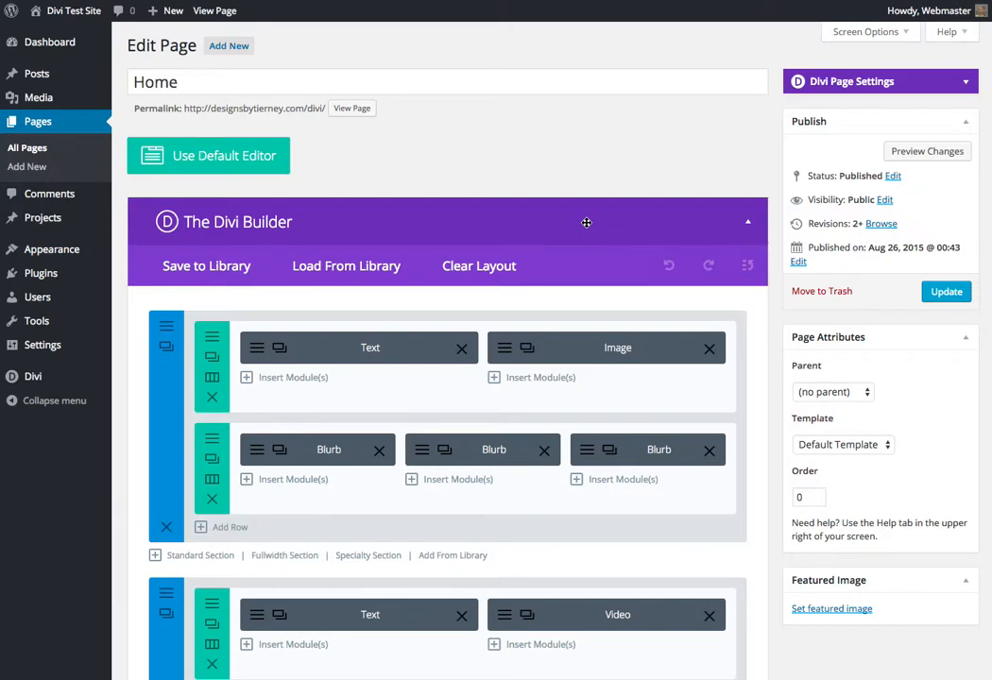
scroll(585, 222, down, 5)
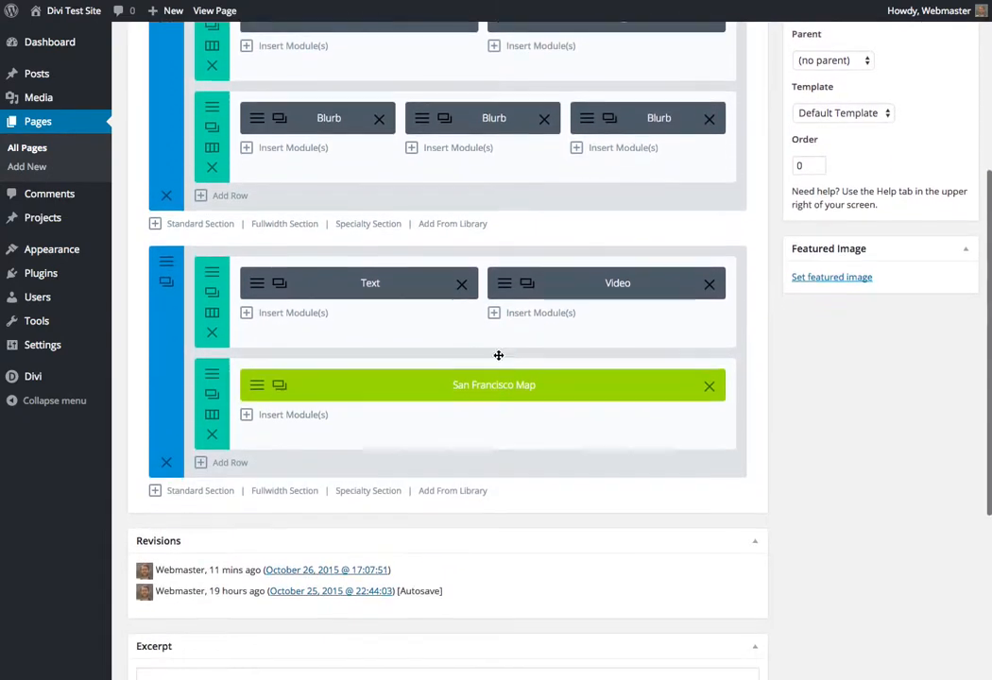
scroll(507, 351, down, 1)
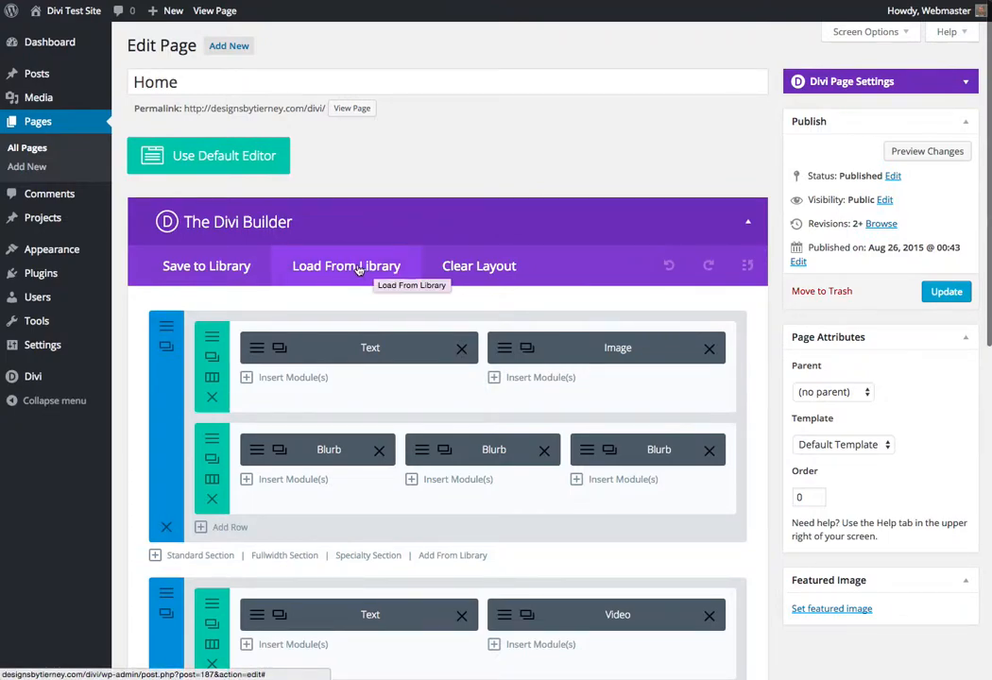
scroll(507, 669, down, 4)
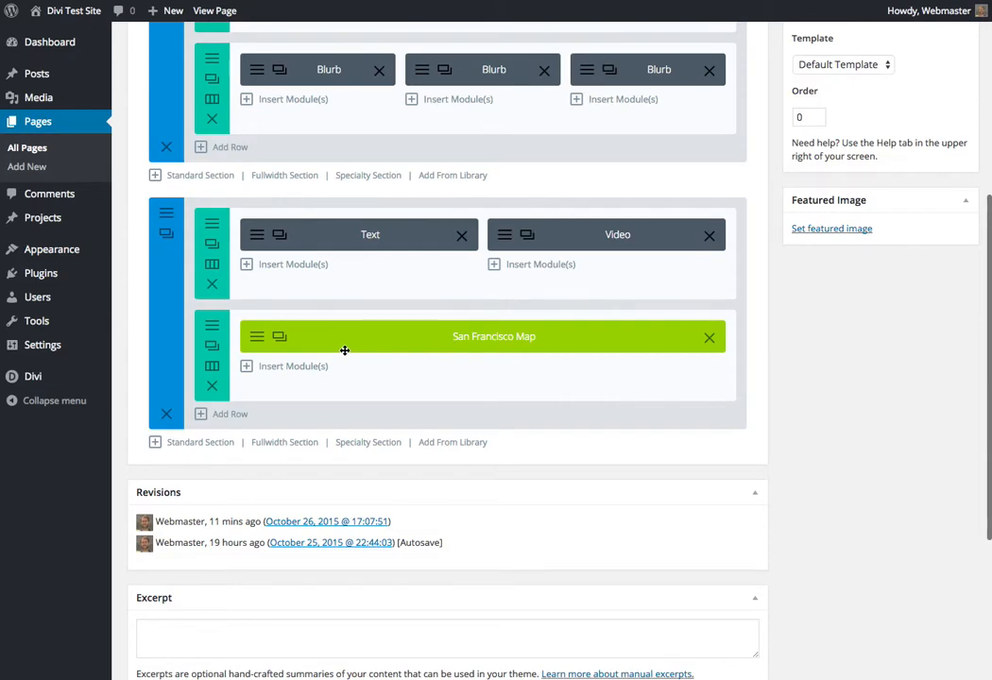
click(257, 338)
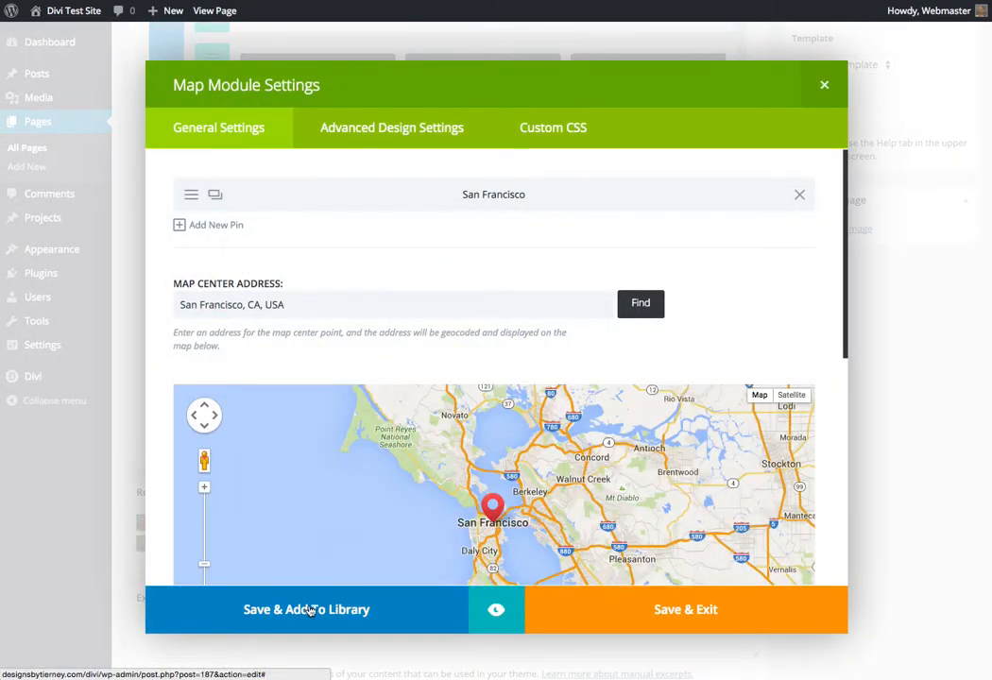
click(825, 87)
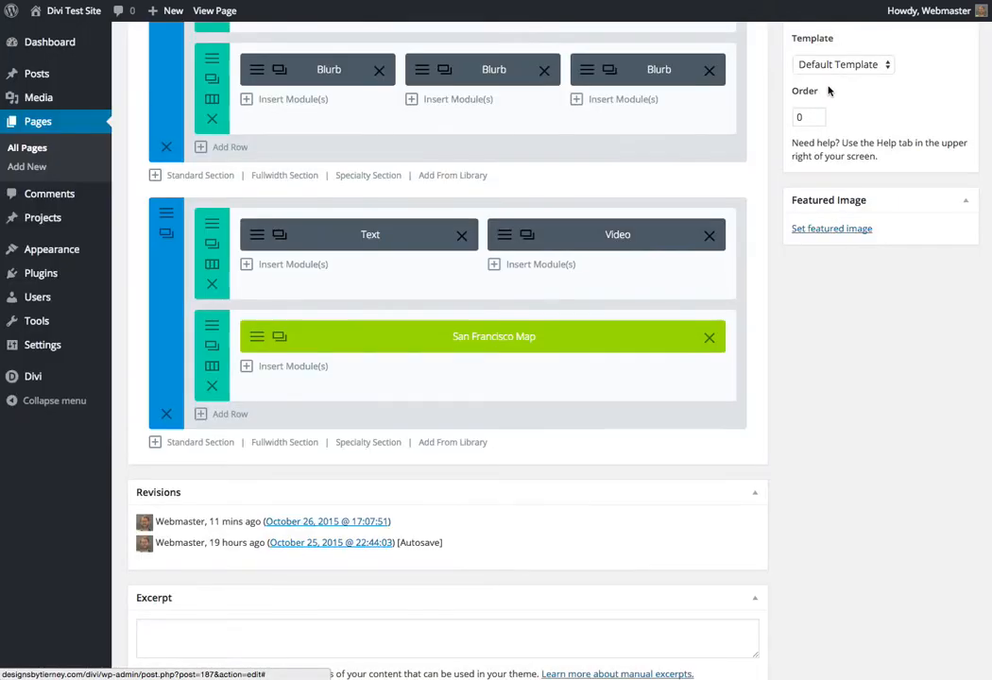
scroll(501, 173, up, 3)
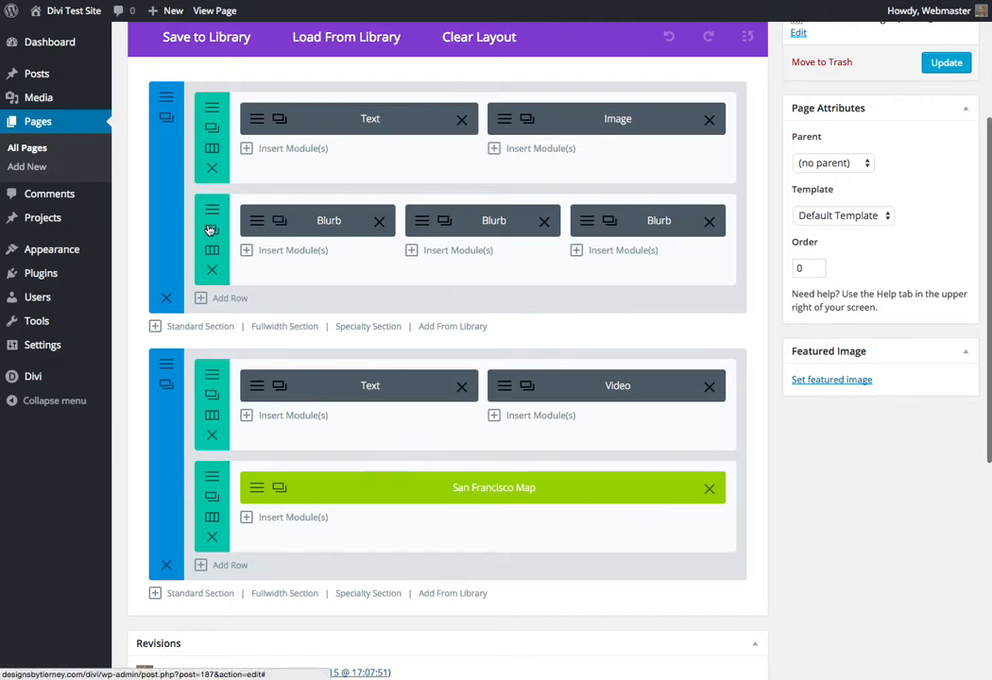
click(215, 11)
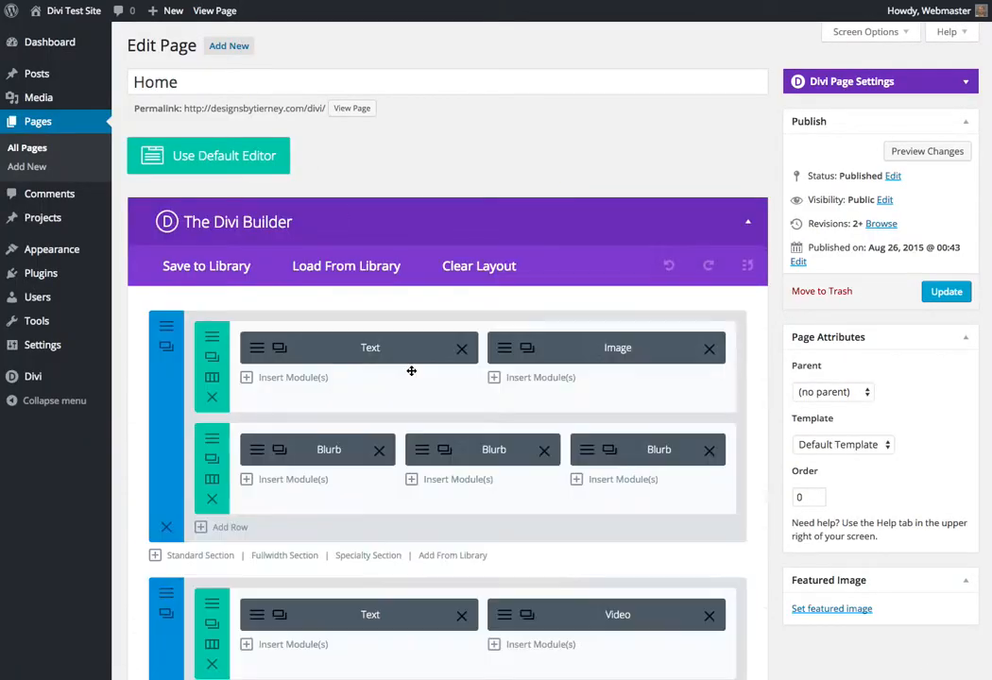
Save the Home page's row of three Blurb modules to the Divi Library as non-global "Three blurbs" and update the page
scroll(406, 371, down, 2)
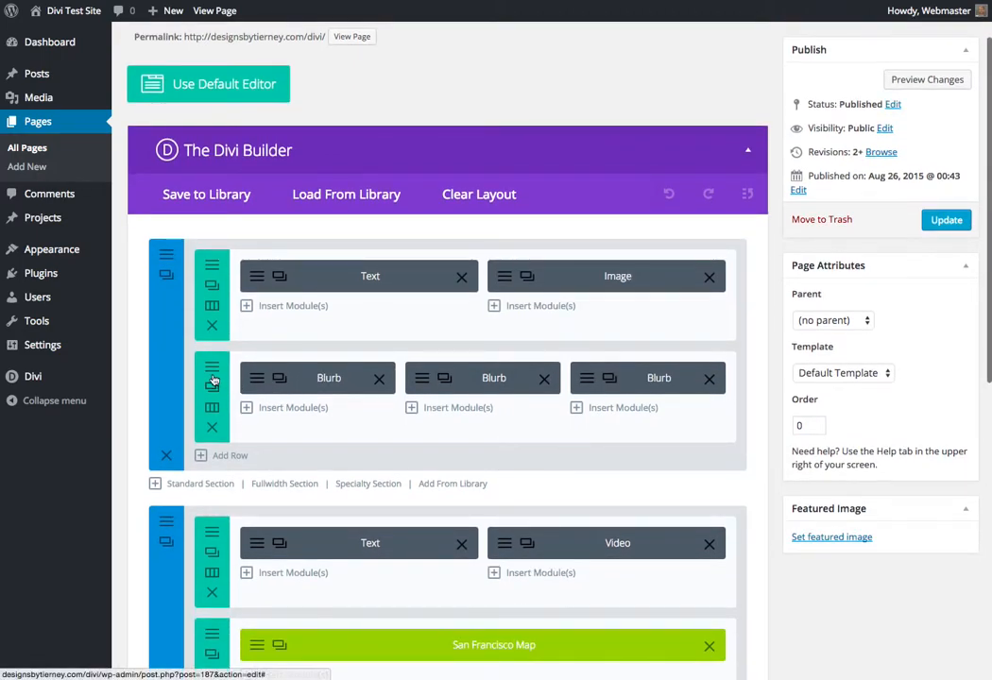
click(213, 376)
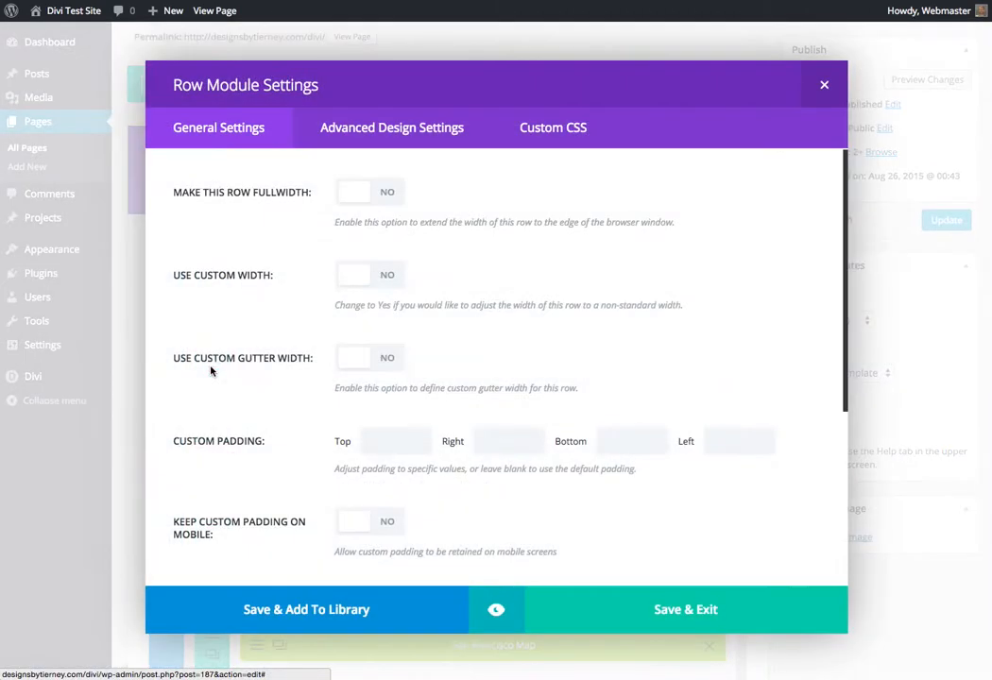
click(269, 614)
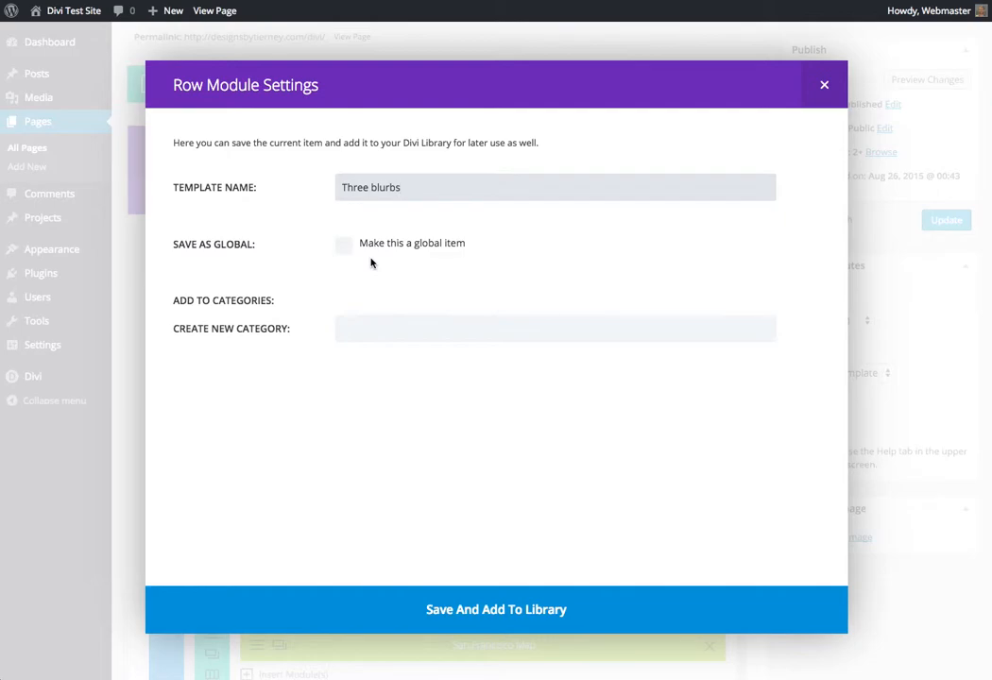
click(477, 610)
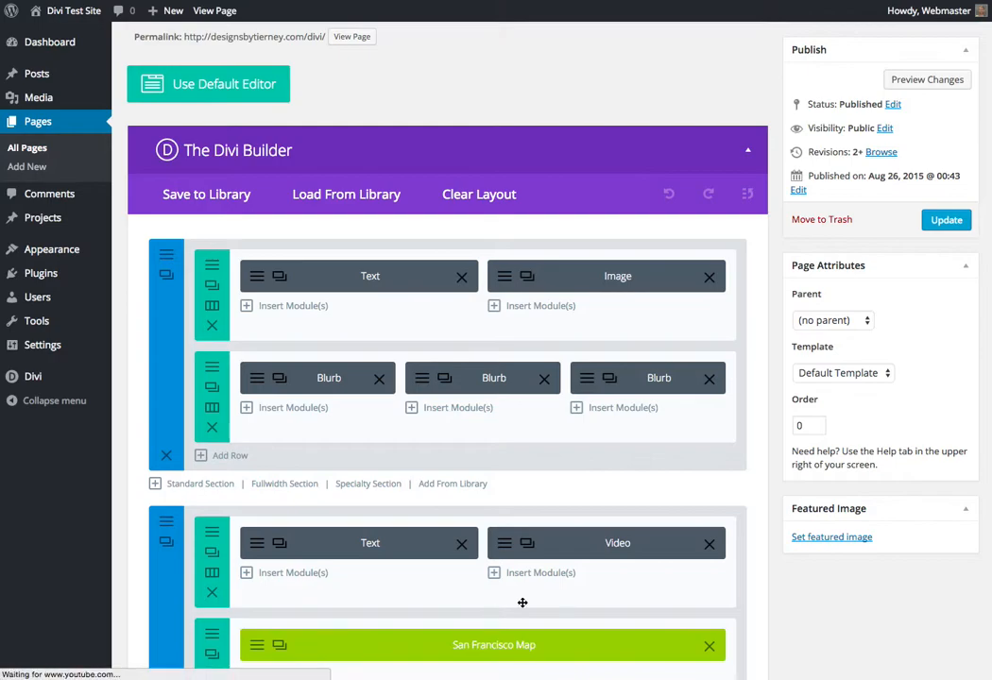
click(946, 220)
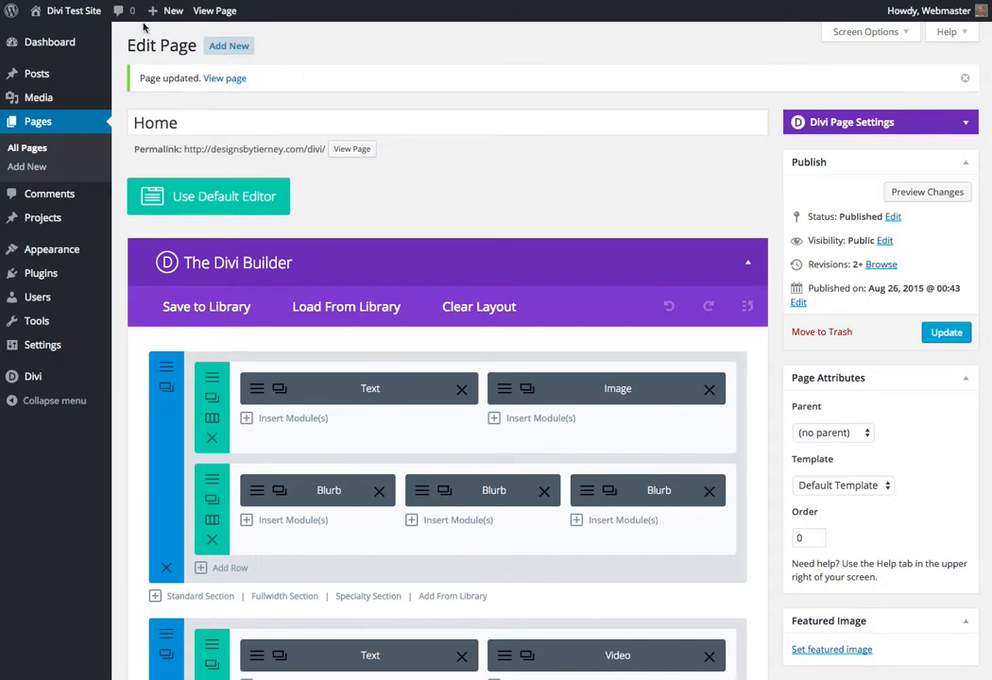
Go to New Page through the live site's Sample Page submenu and open it for editing
click(81, 12)
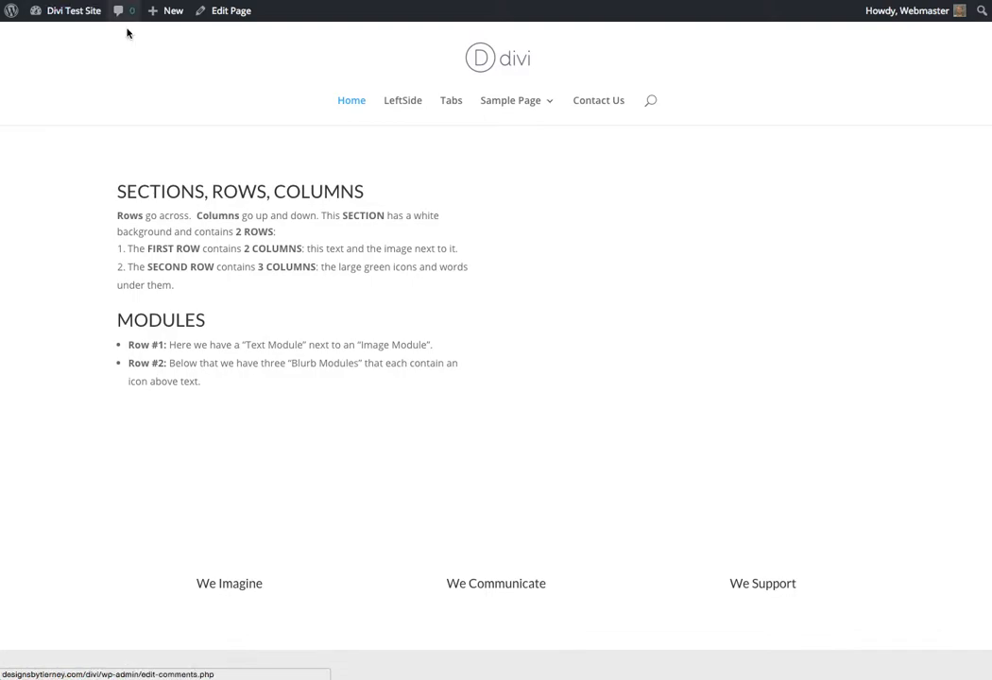
mouse_move(524, 115)
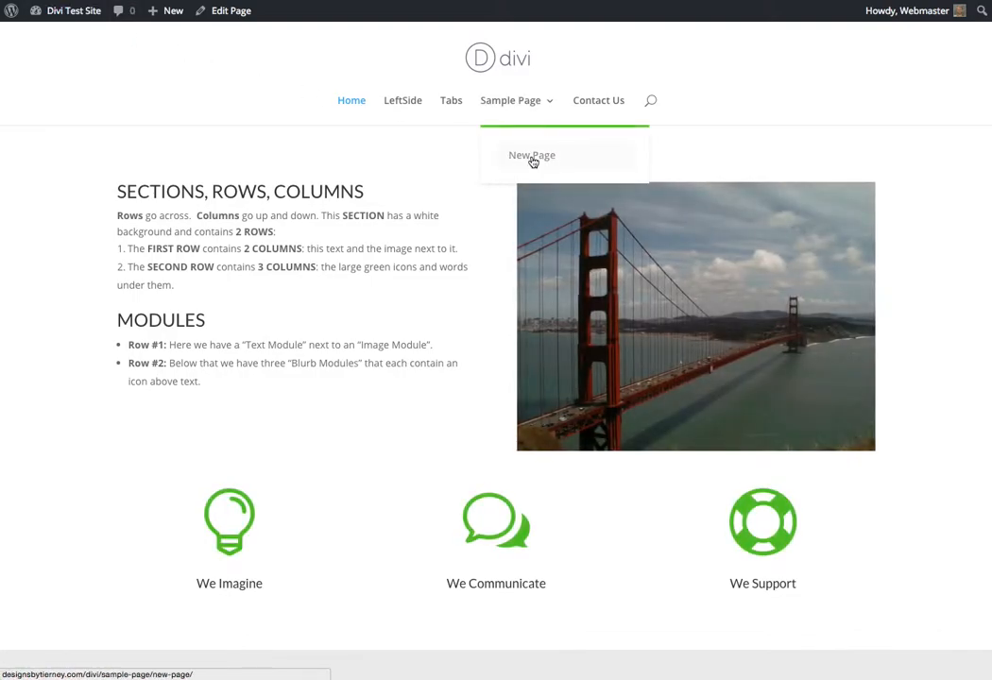
click(531, 161)
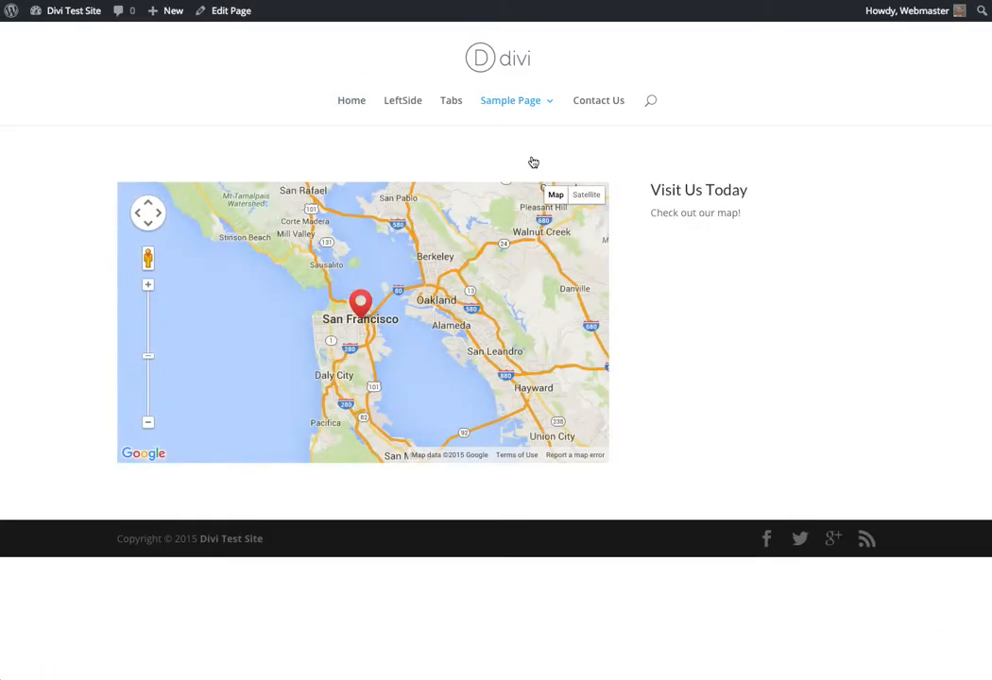
click(224, 11)
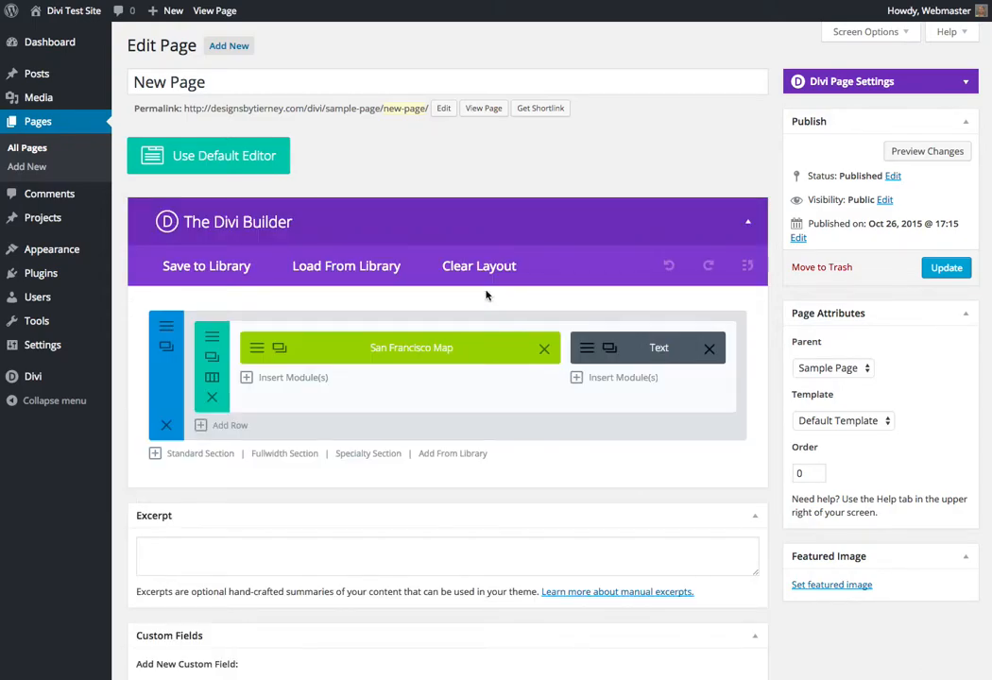
Add the saved "Three blurbs" row from the library below the map row and update New Page
scroll(486, 296, down, 3)
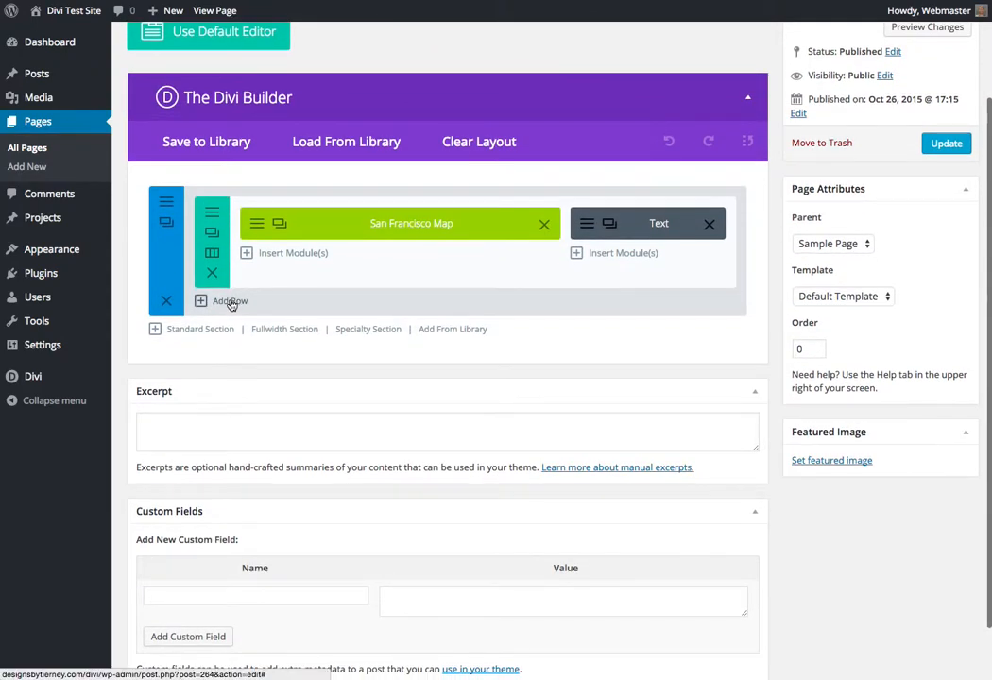
click(231, 302)
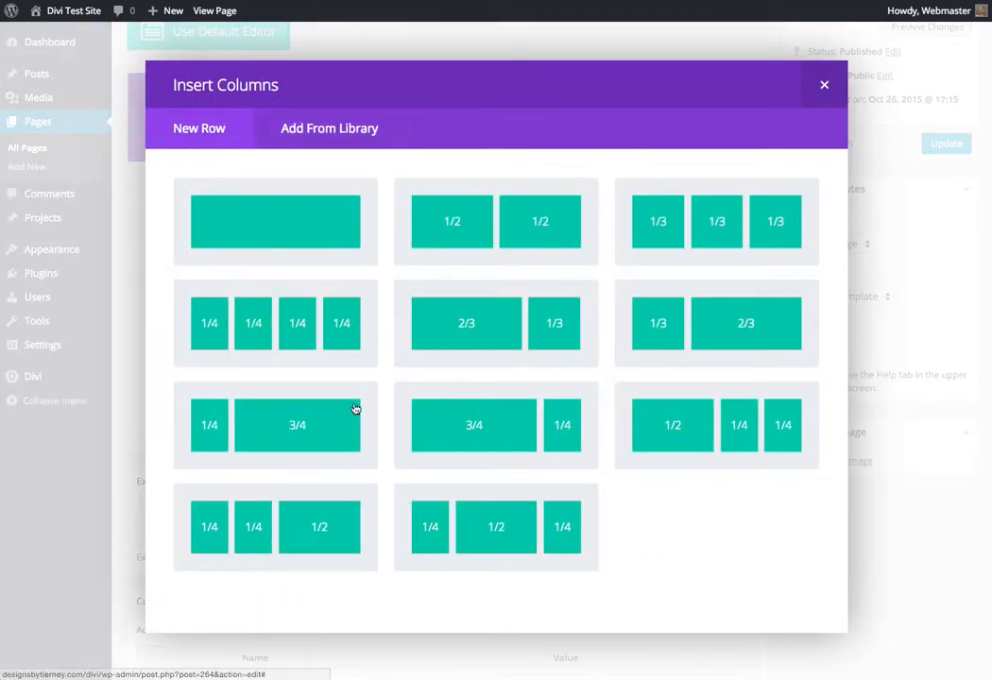
click(330, 134)
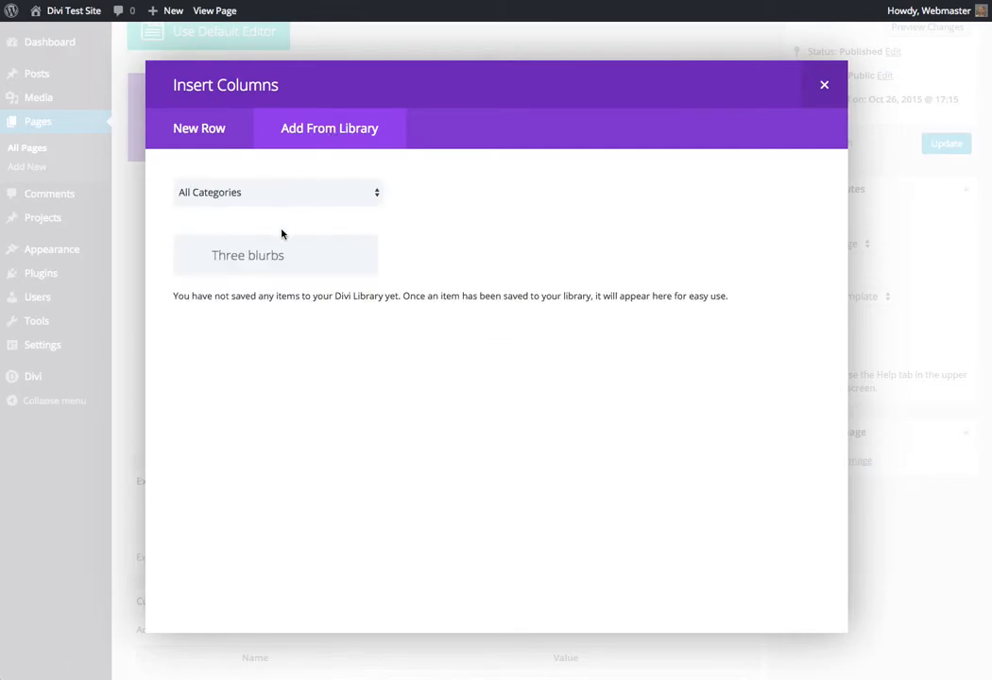
click(276, 257)
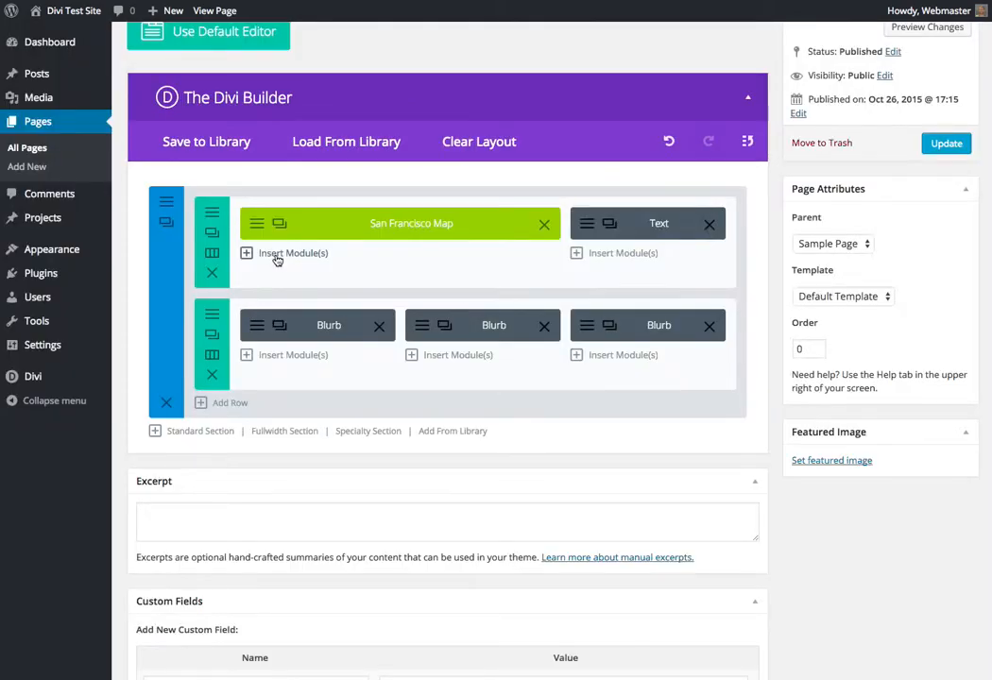
click(945, 142)
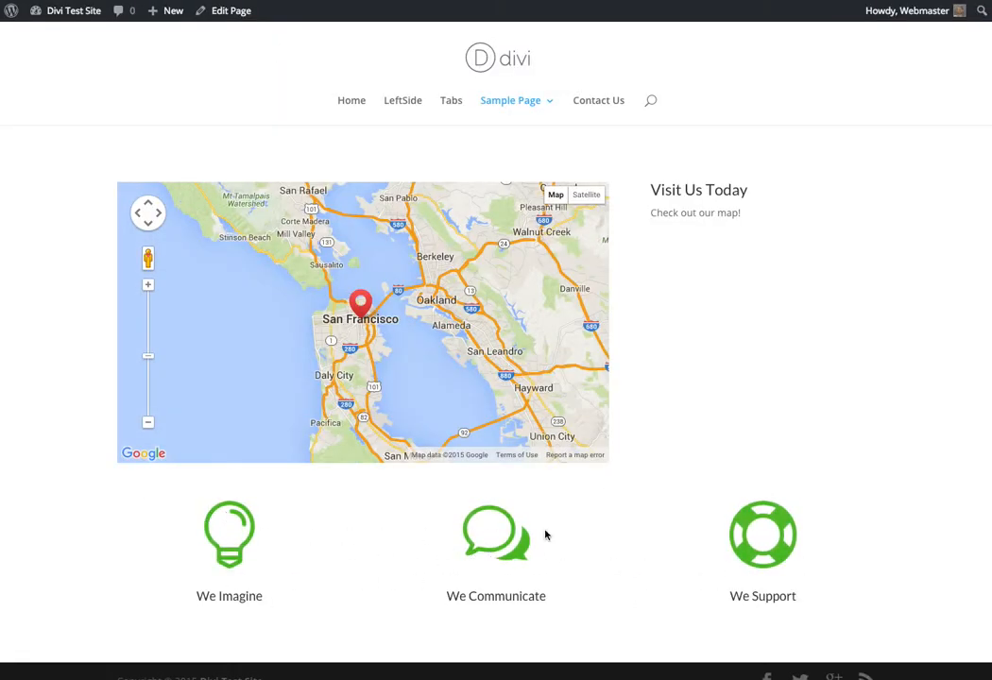
Open New Page for editing and change the middle "We Communicate" blurb's icon to the closed padlock
click(243, 19)
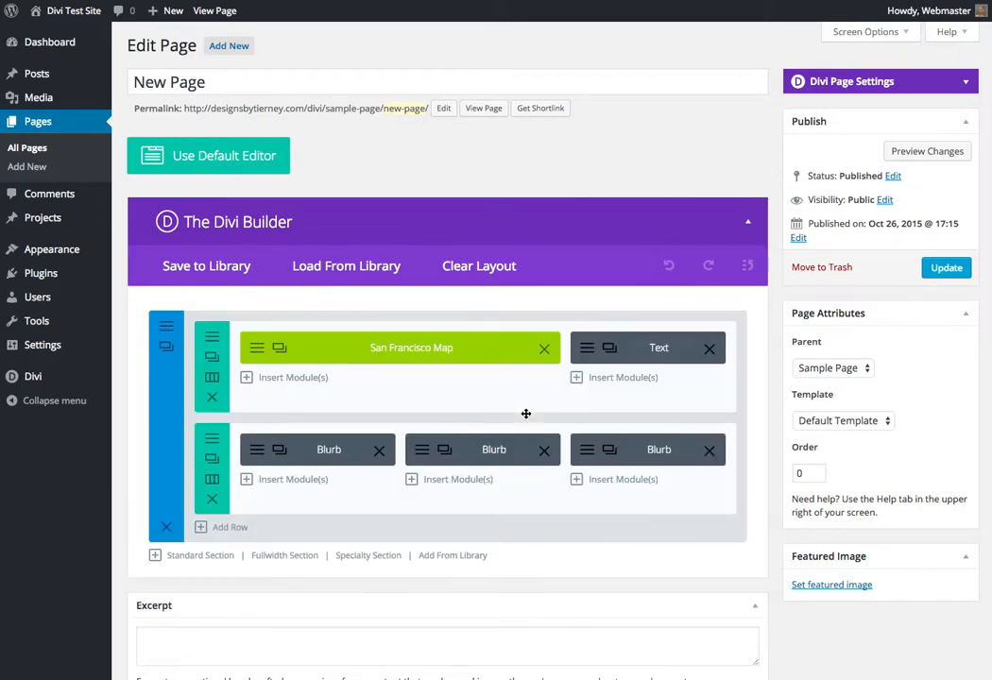
click(422, 452)
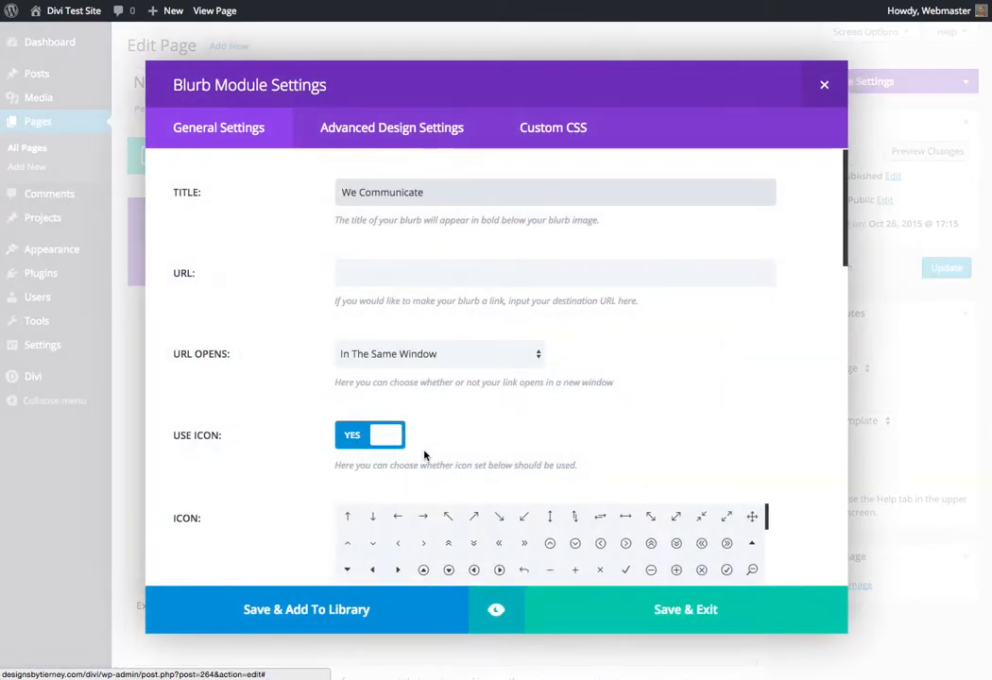
click(550, 513)
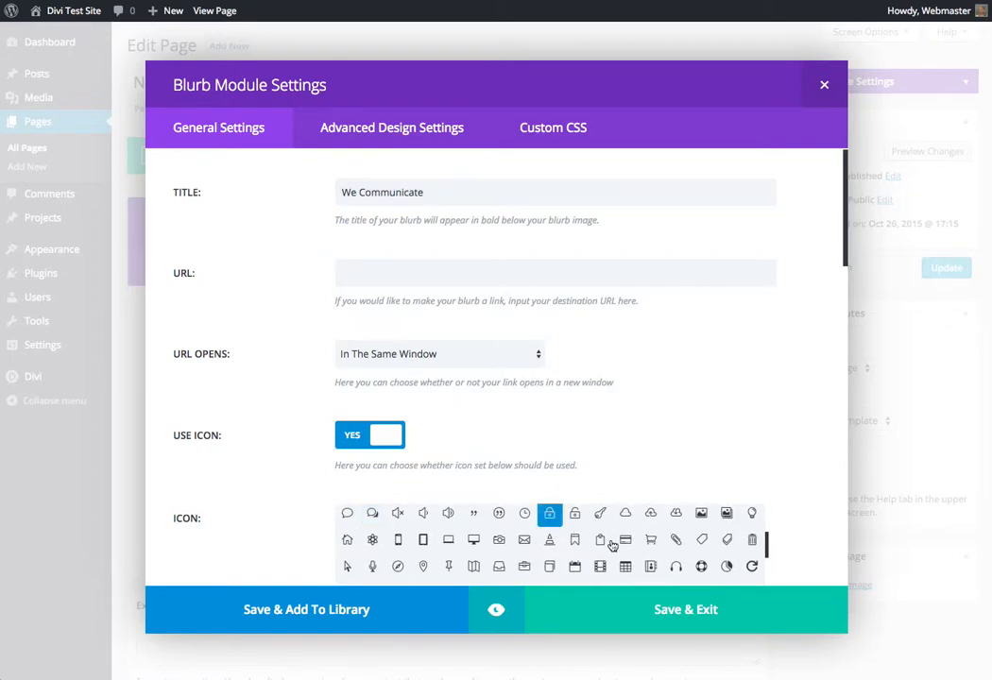
click(672, 612)
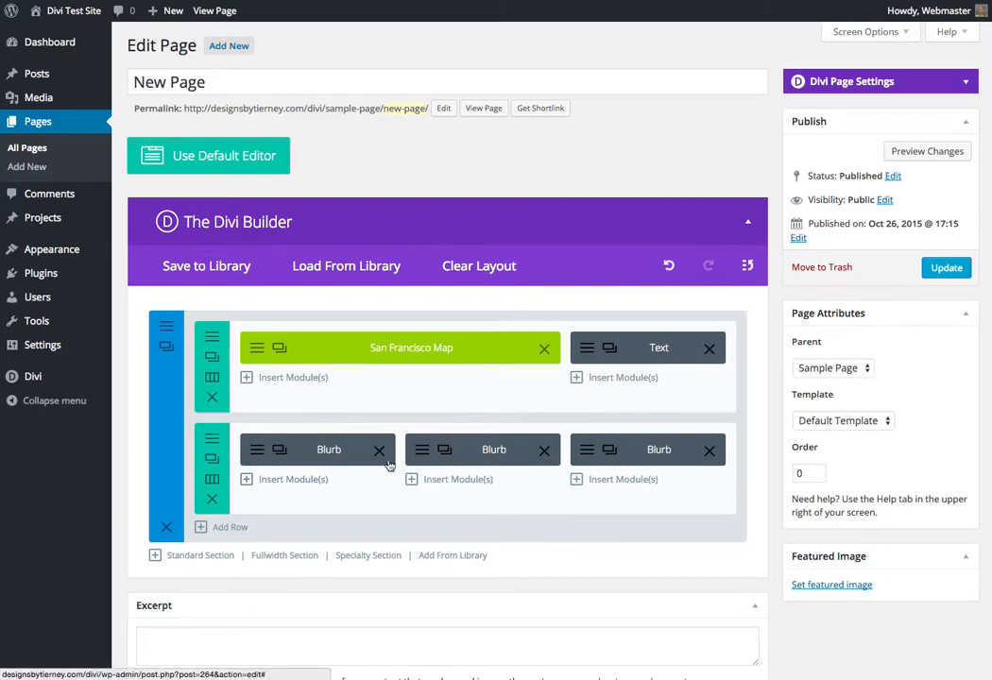
Duplicate the first column's "We Imagine" blurb and set the copy's icon to the muted speaker
click(279, 451)
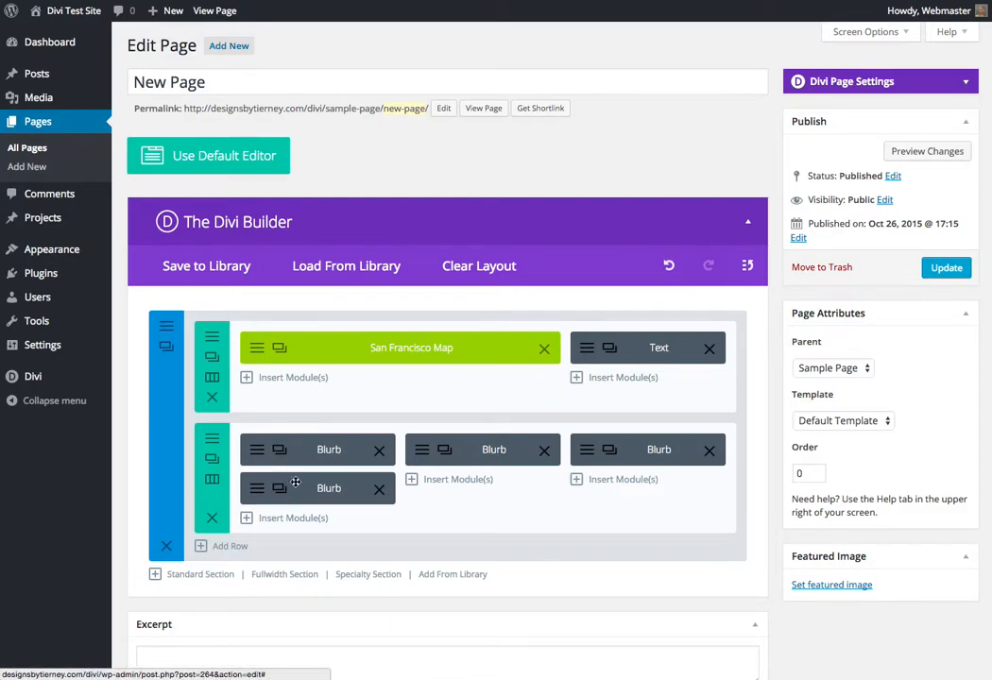
click(279, 488)
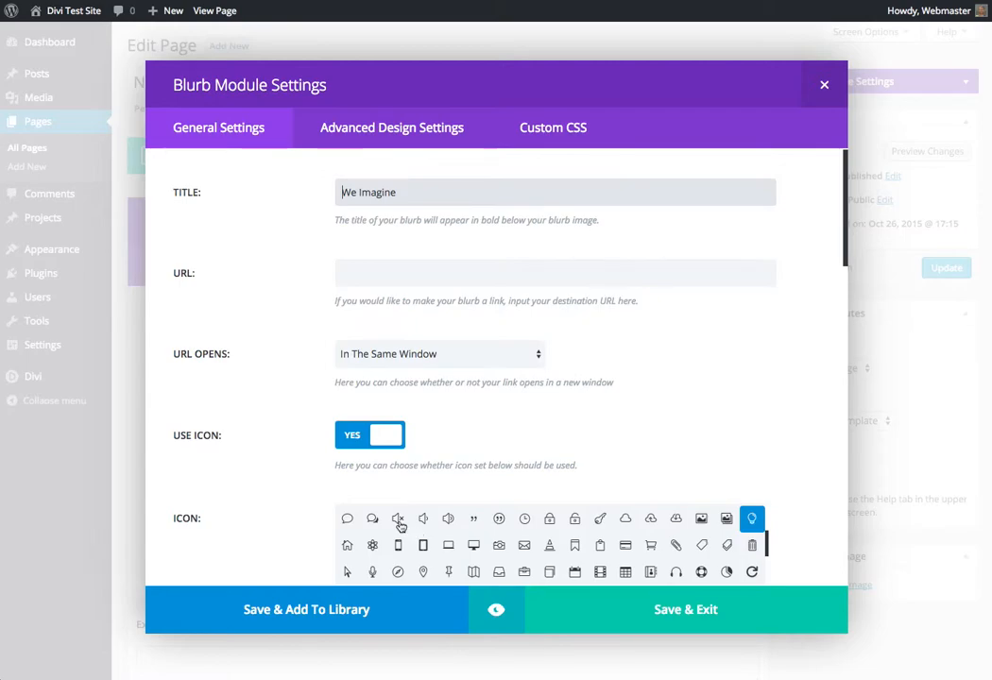
click(396, 519)
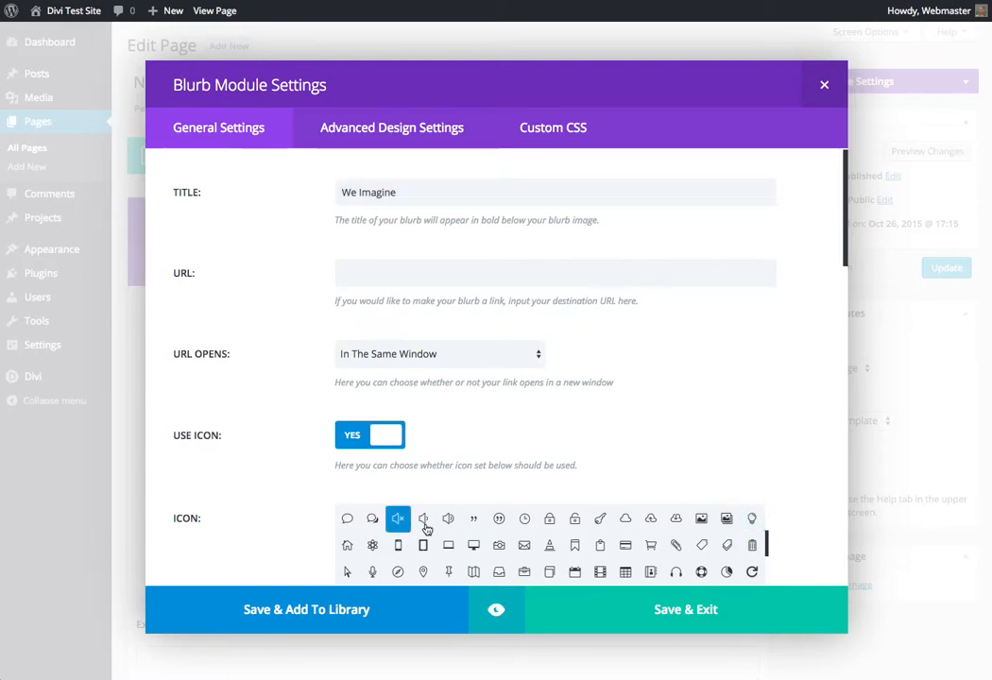
scroll(317, 537, down, 2)
scroll(316, 535, down, 10)
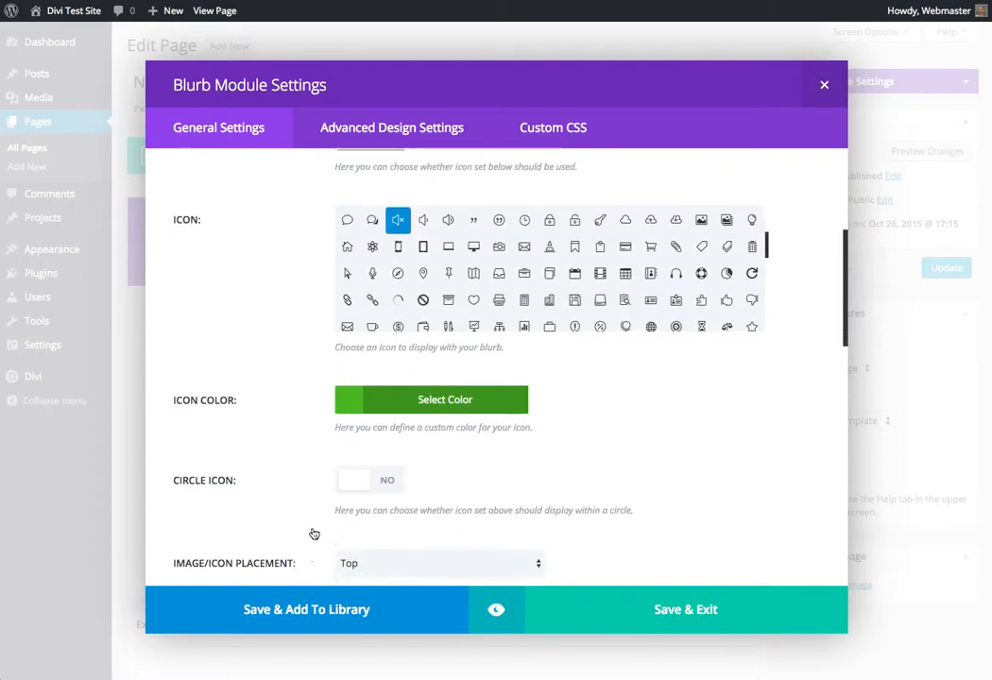
scroll(313, 532, down, 3)
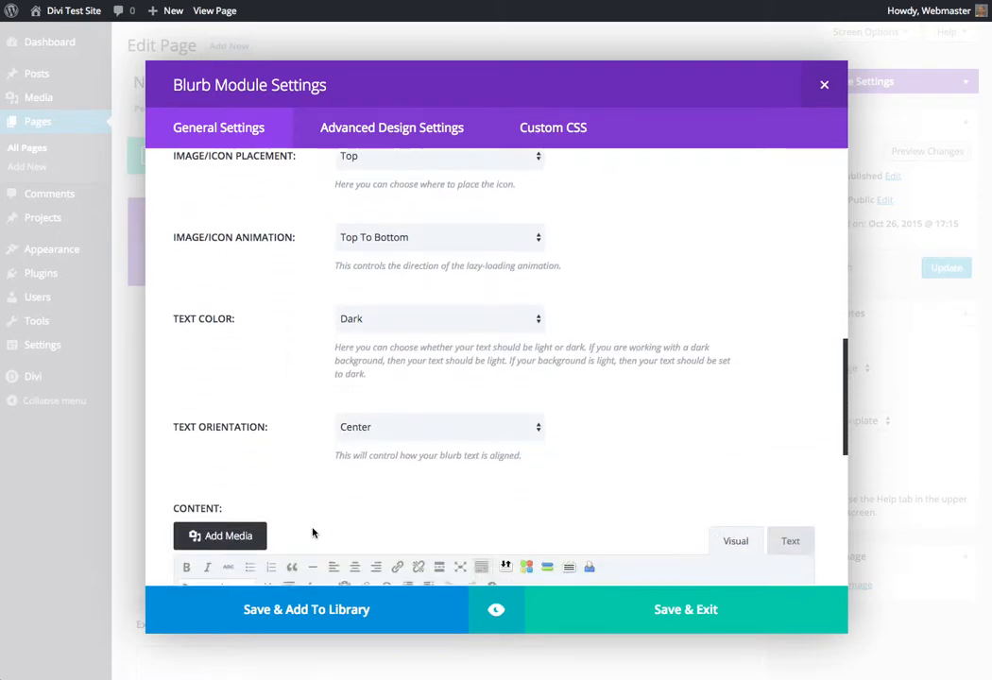
click(687, 609)
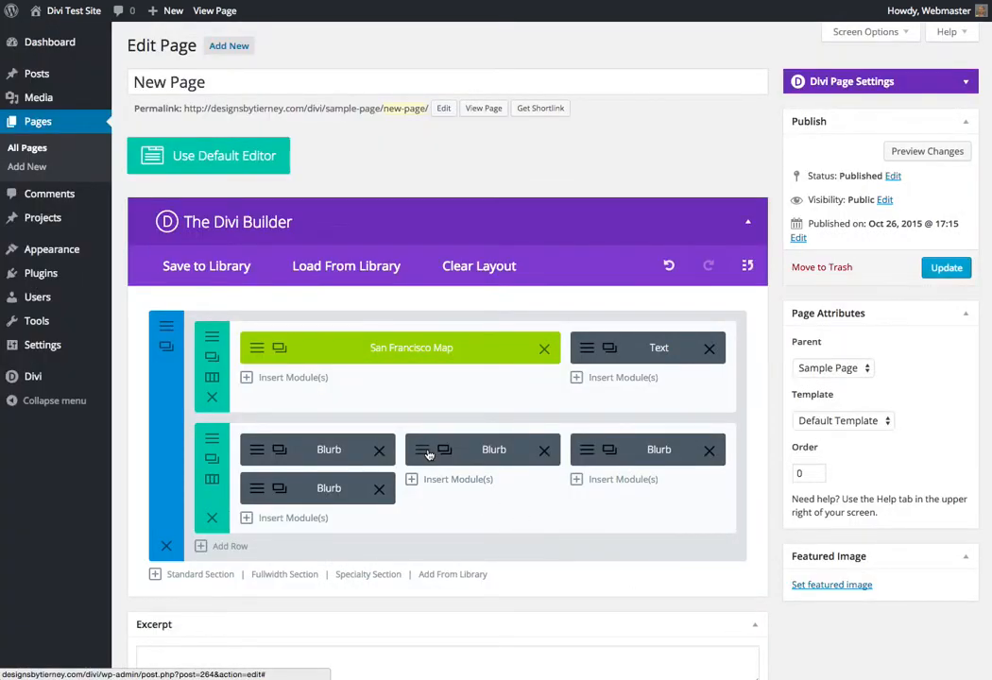
Insert a Text module with the content "New Blurb" below the blurb in the middle column
click(451, 480)
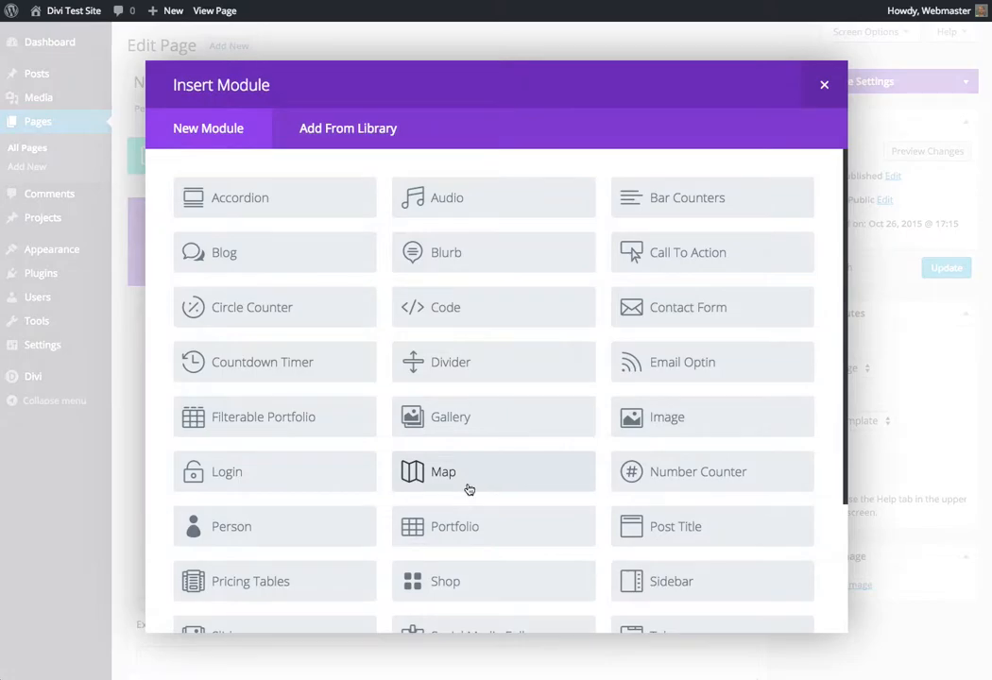
scroll(514, 529, down, 3)
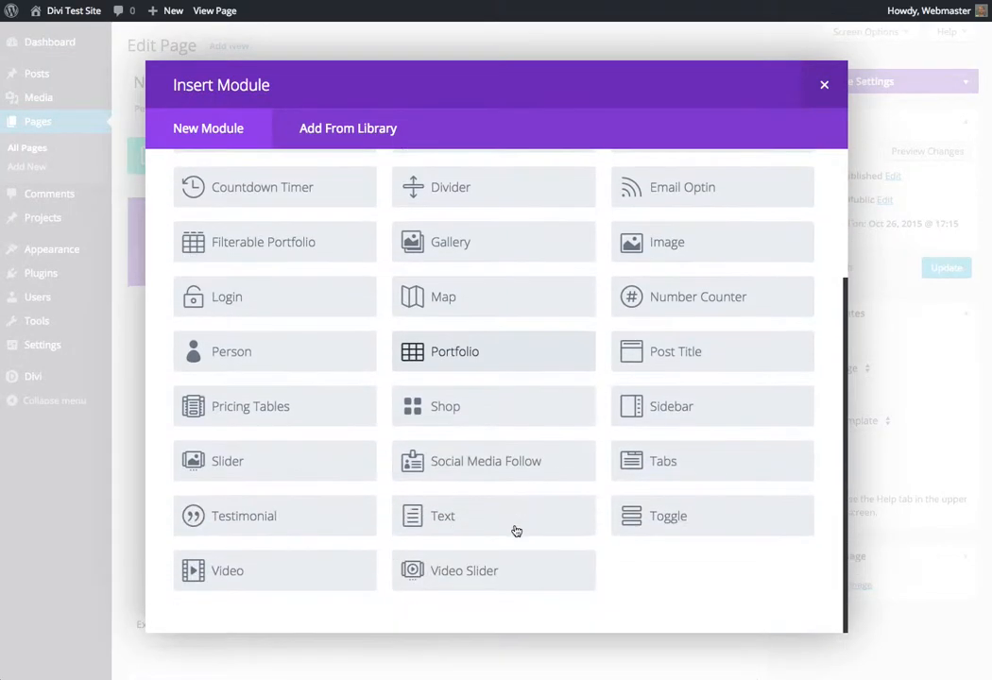
click(442, 516)
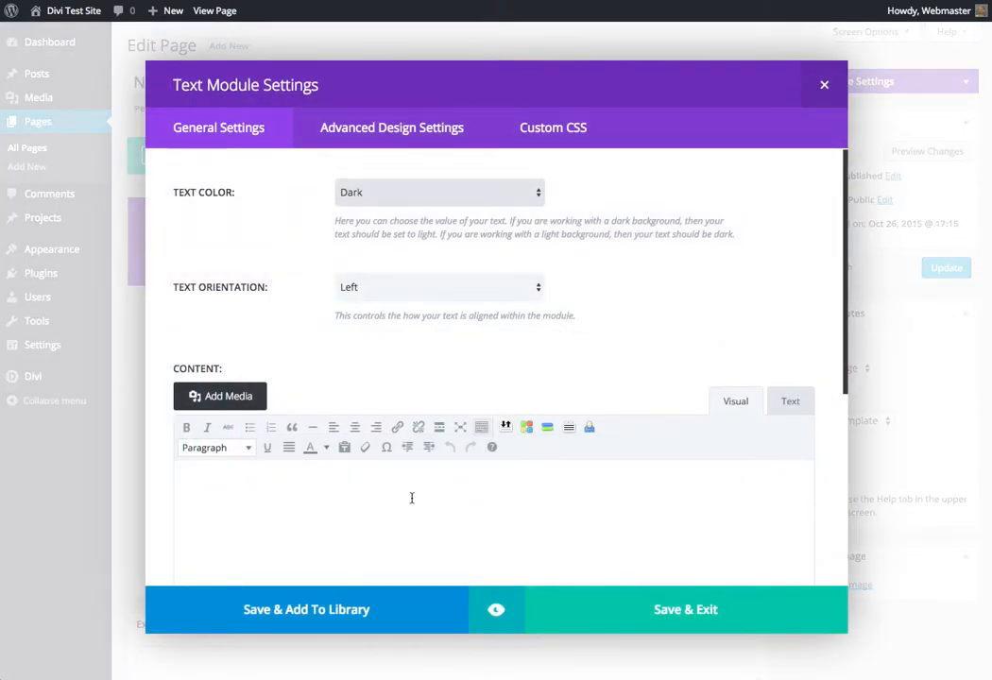
click(367, 481)
text(New Blurb)
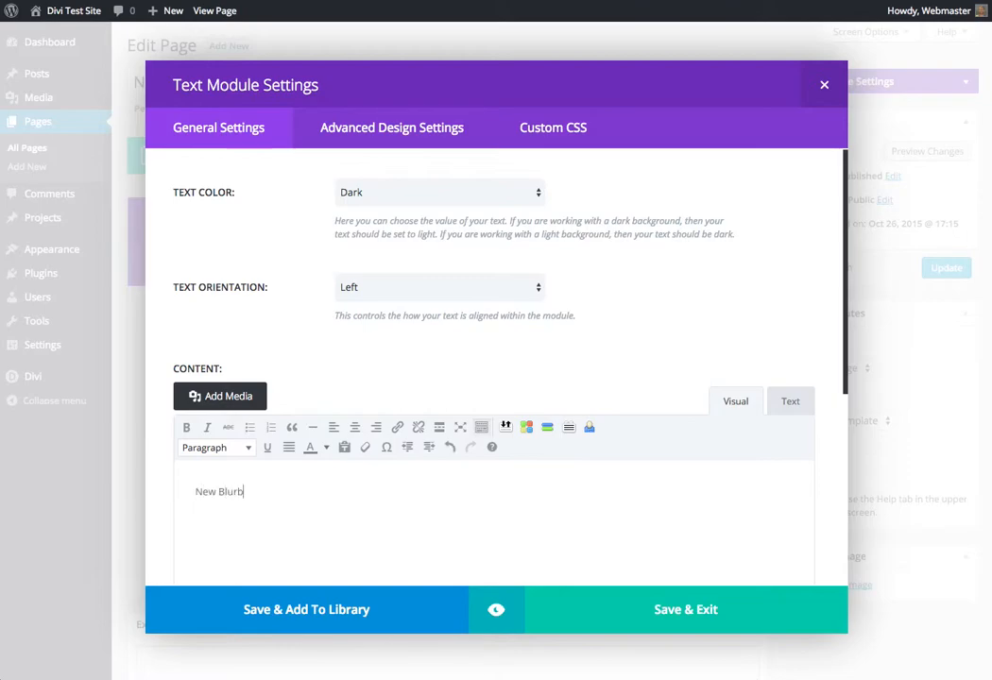
click(694, 608)
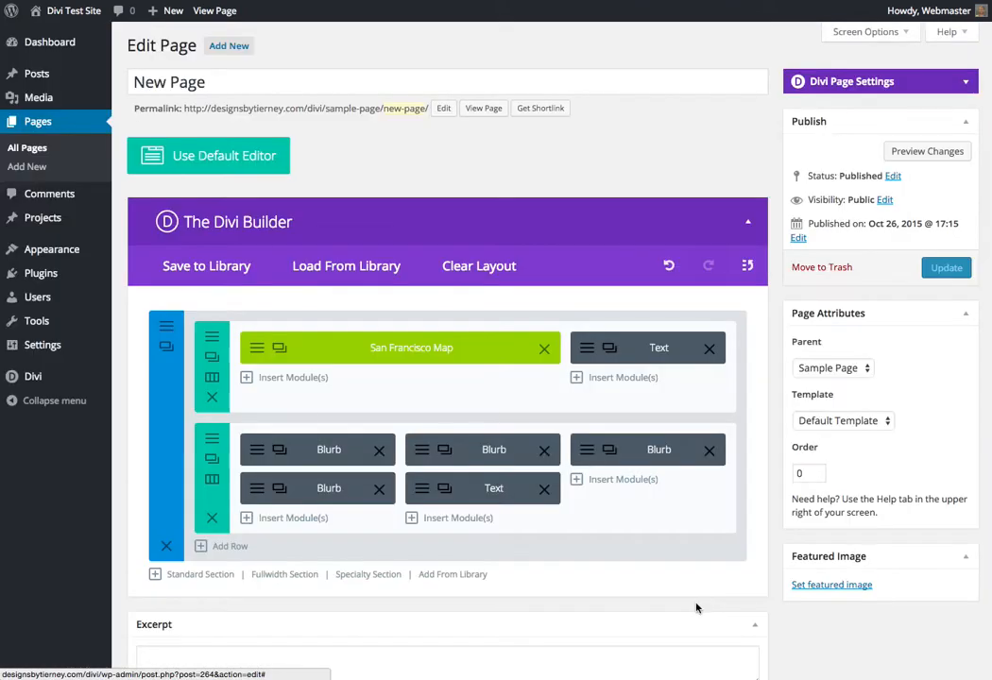
Duplicate the third column's "We Support" blurb, then update New Page and view it on the site
click(612, 454)
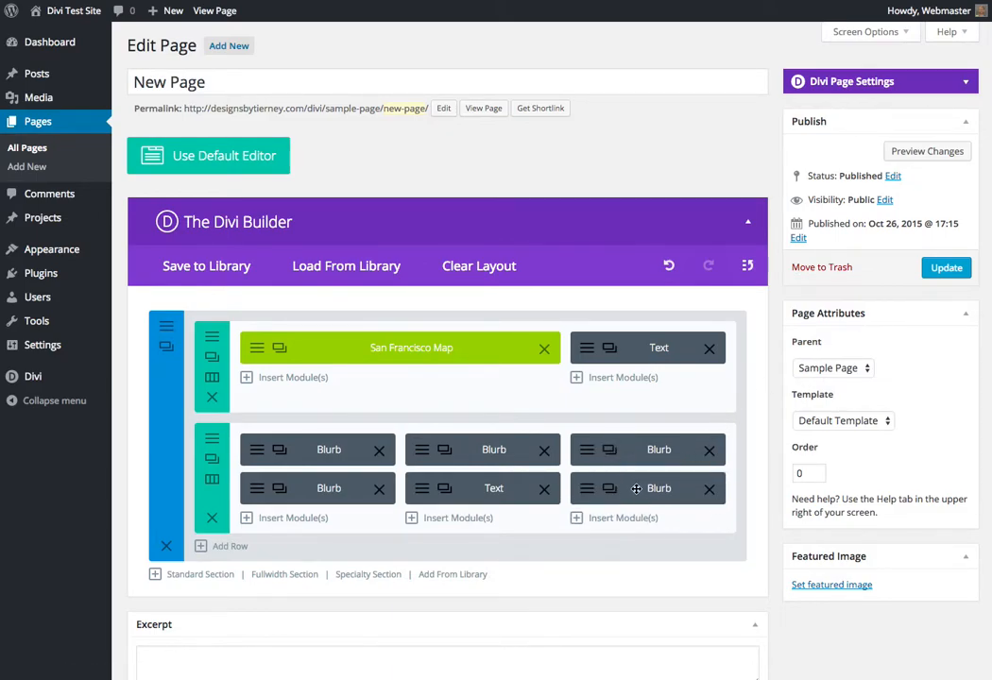
click(946, 267)
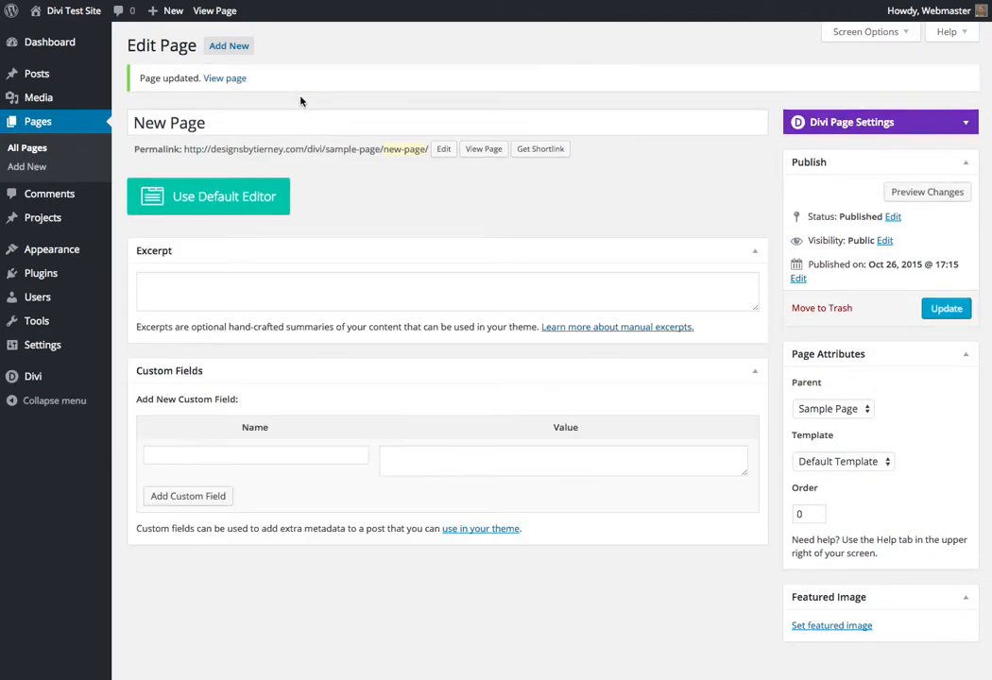
click(224, 13)
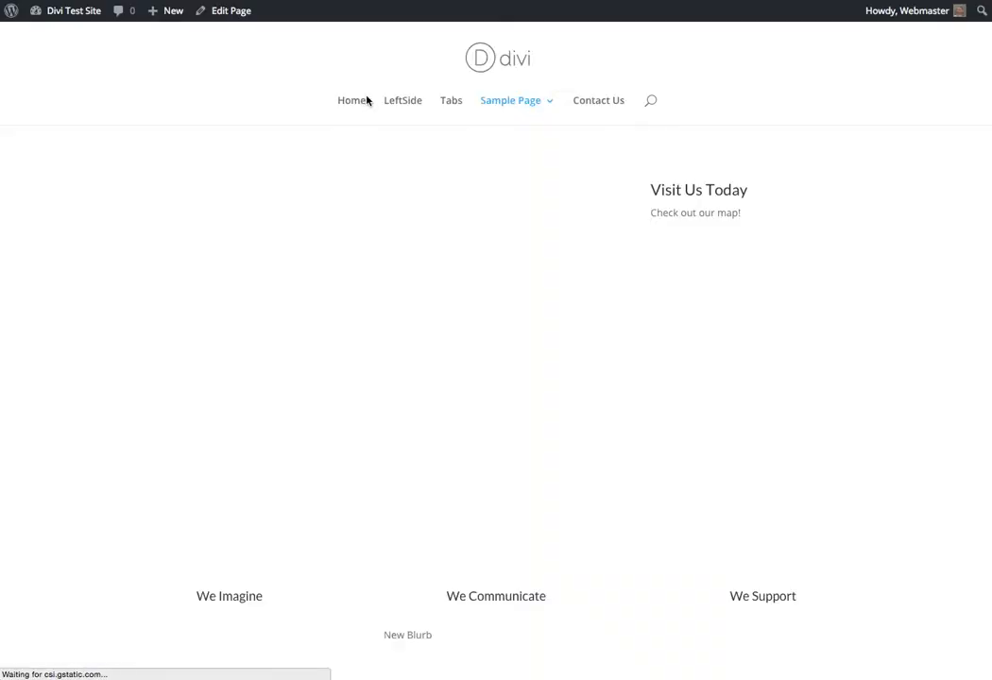
scroll(566, 341, down, 3)
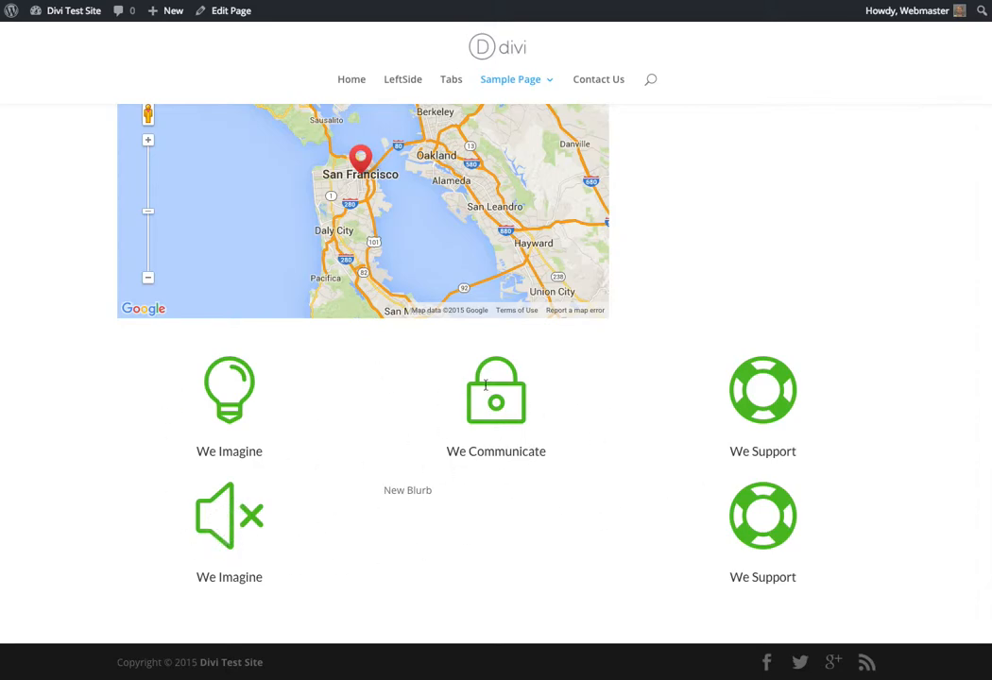
Swap the first column's upper "We Imagine" blurb with the third column's lower "We Support" blurb, update New Page and review it on the site
click(228, 11)
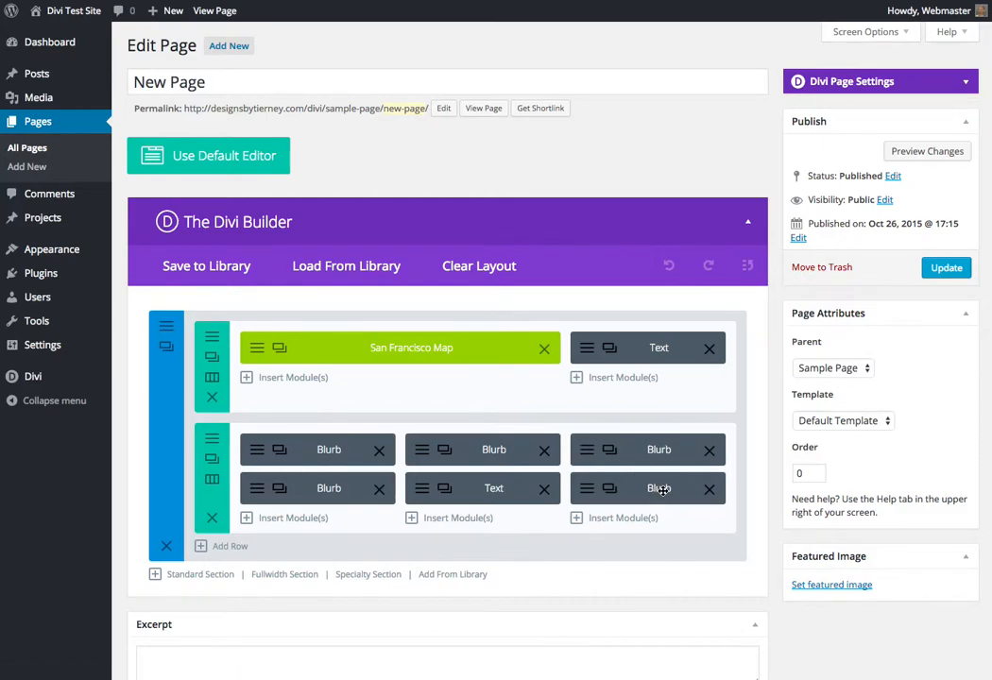
click(664, 490)
mouse_move(664, 490)
mouse_down()
mouse_move(404, 471)
mouse_move(331, 482)
mouse_move(328, 450)
mouse_move(610, 508)
mouse_move(656, 488)
mouse_move(656, 477)
mouse_move(655, 487)
mouse_up()
click(944, 268)
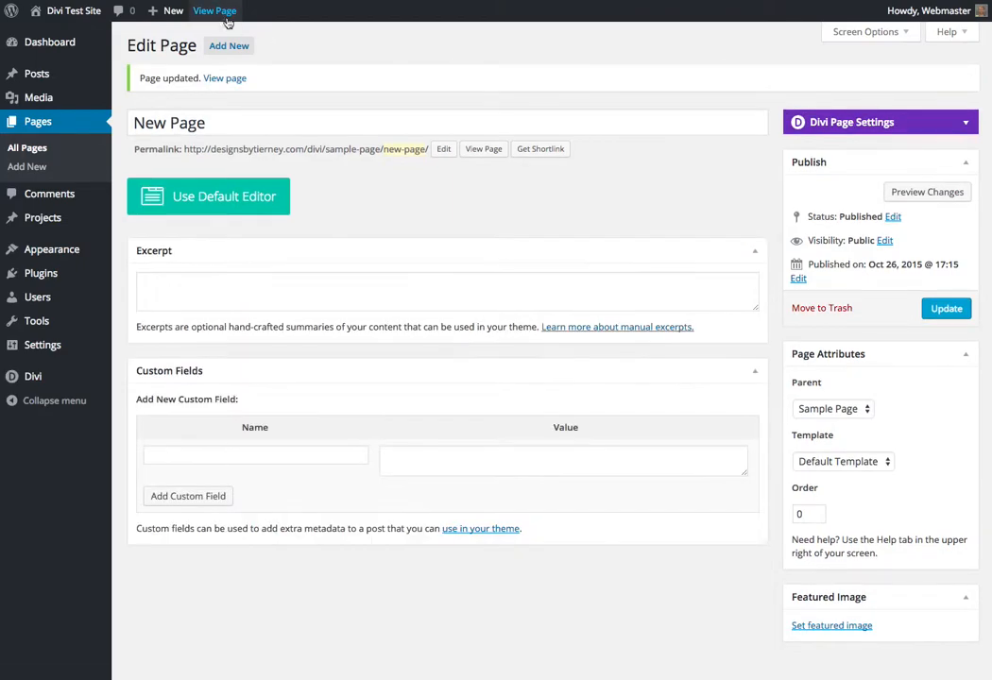
click(224, 15)
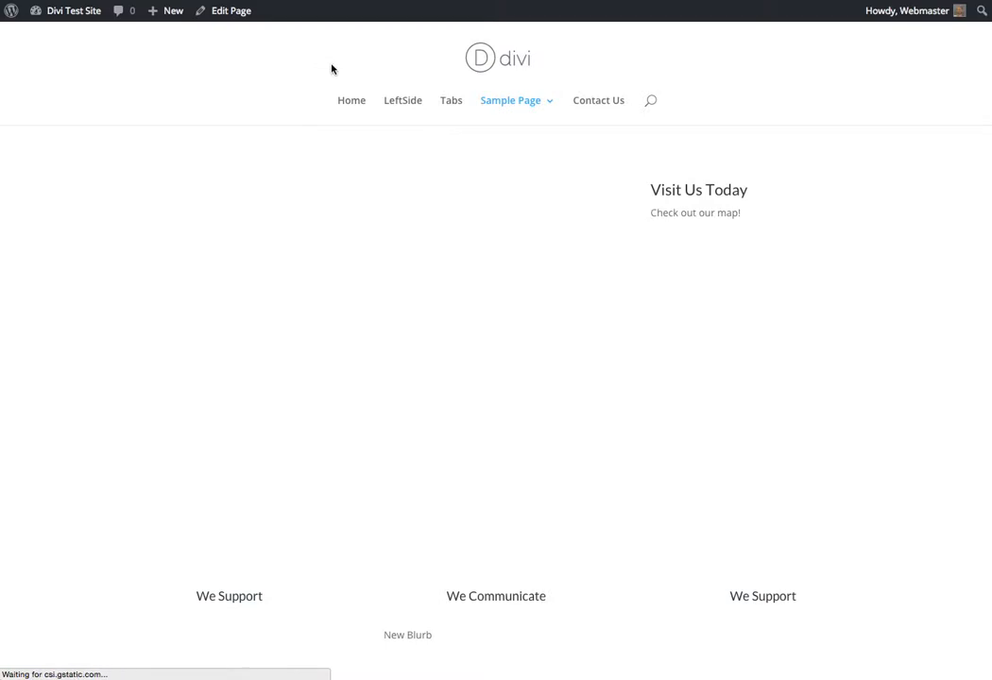
scroll(709, 527, down, 3)
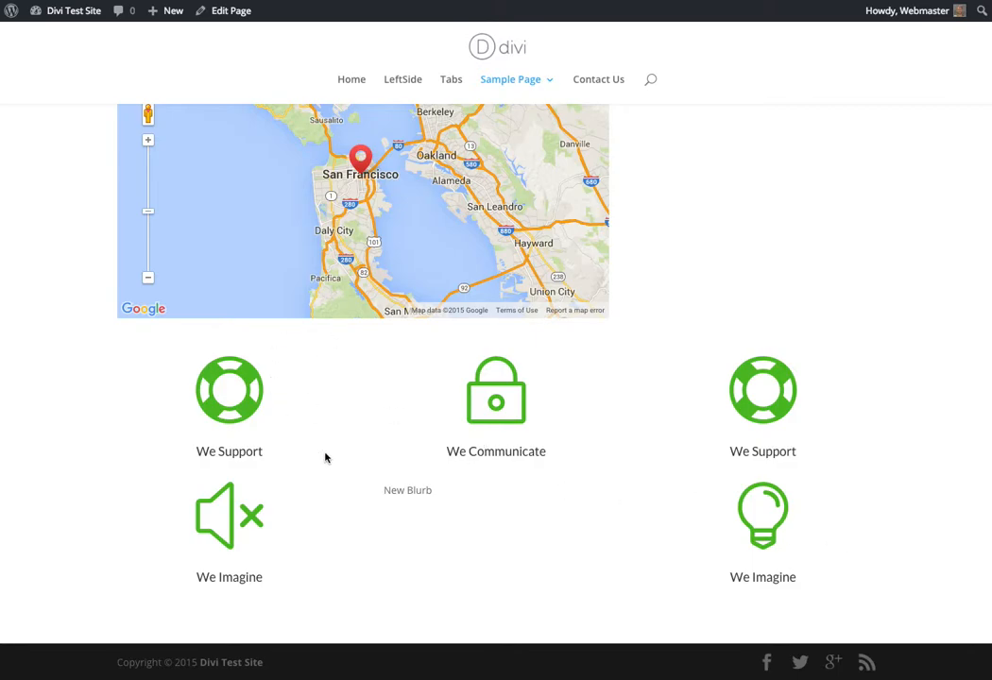
scroll(610, 293, up, 2)
scroll(615, 300, up, 1)
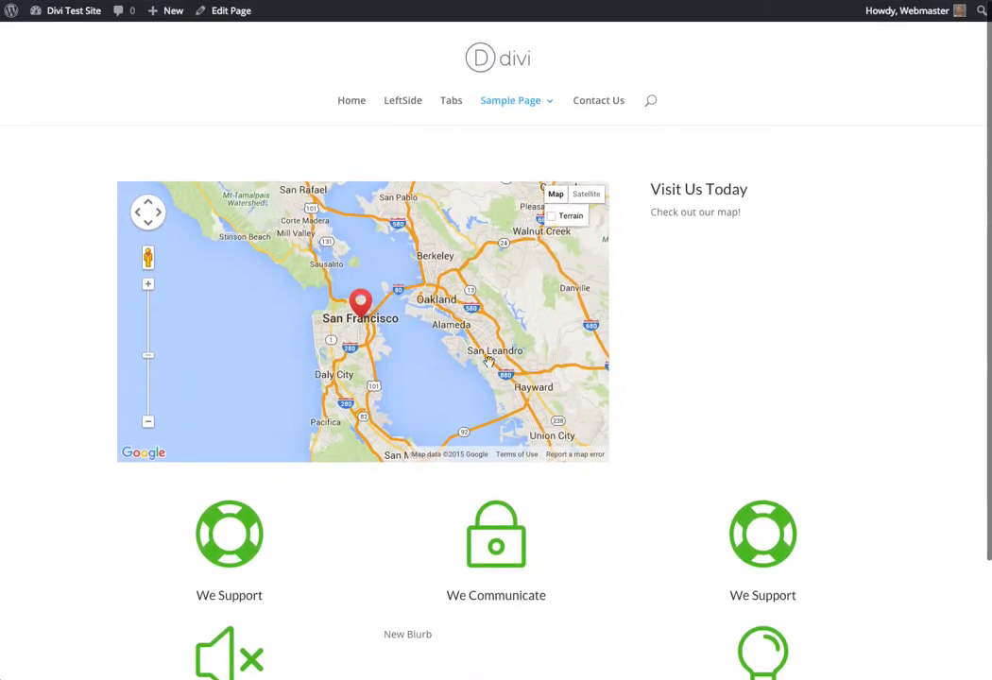